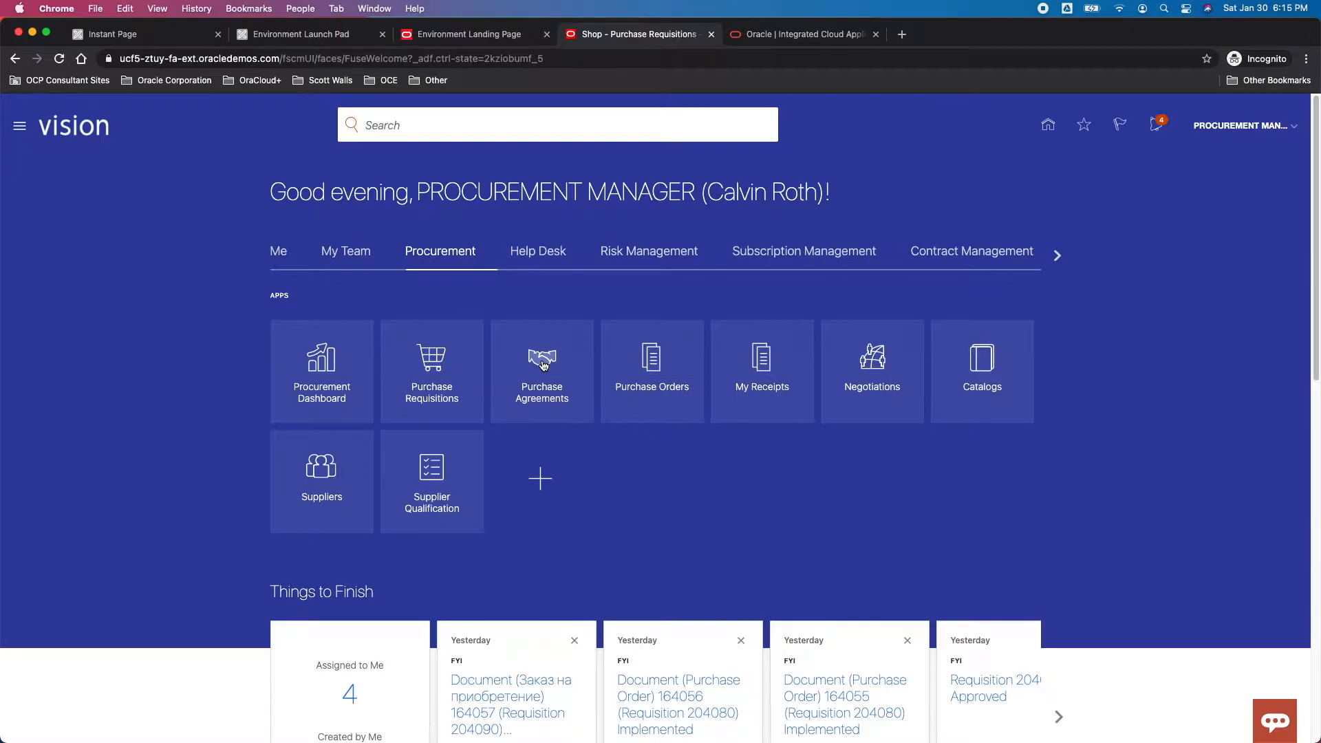
- Open the Purchase Agreements work area from the Procurement apps
left_click(543, 365)
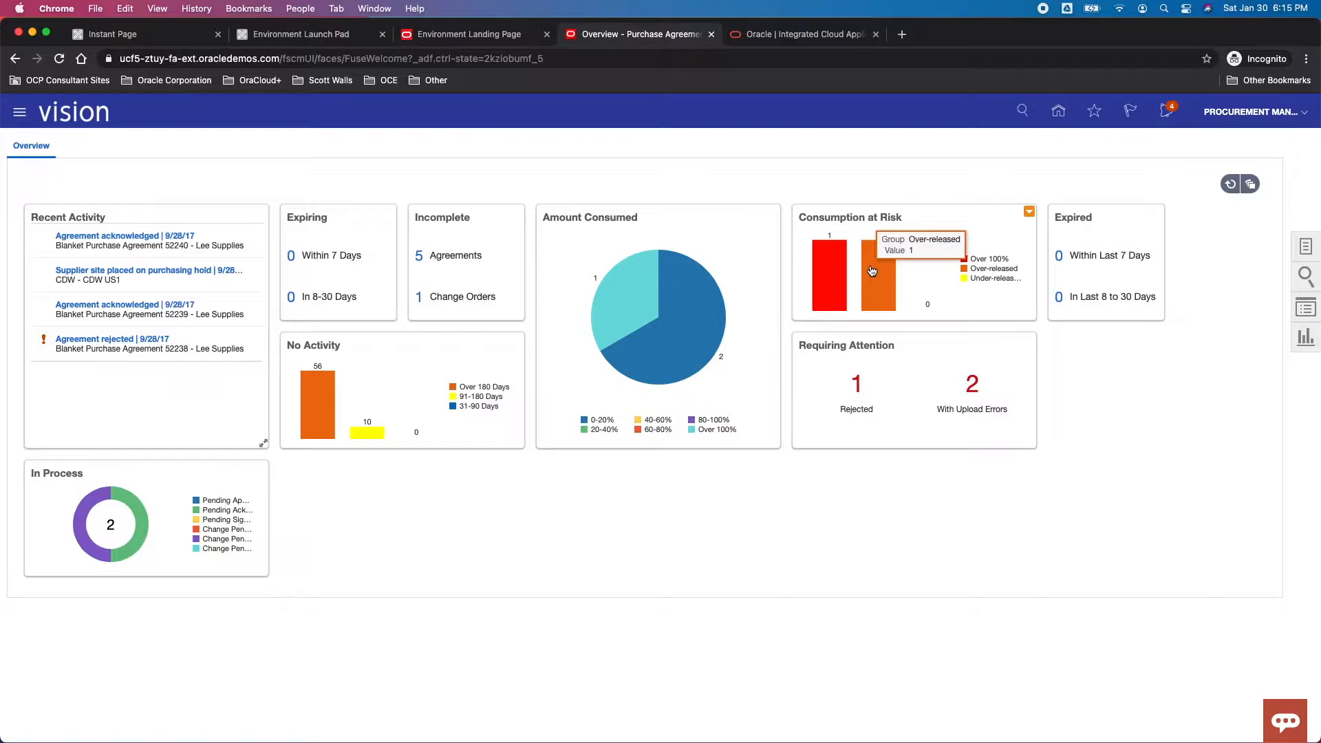
- Enlarge the Recent Activity tile on the agreements overview and return it to its original size
mouse_move(317, 391)
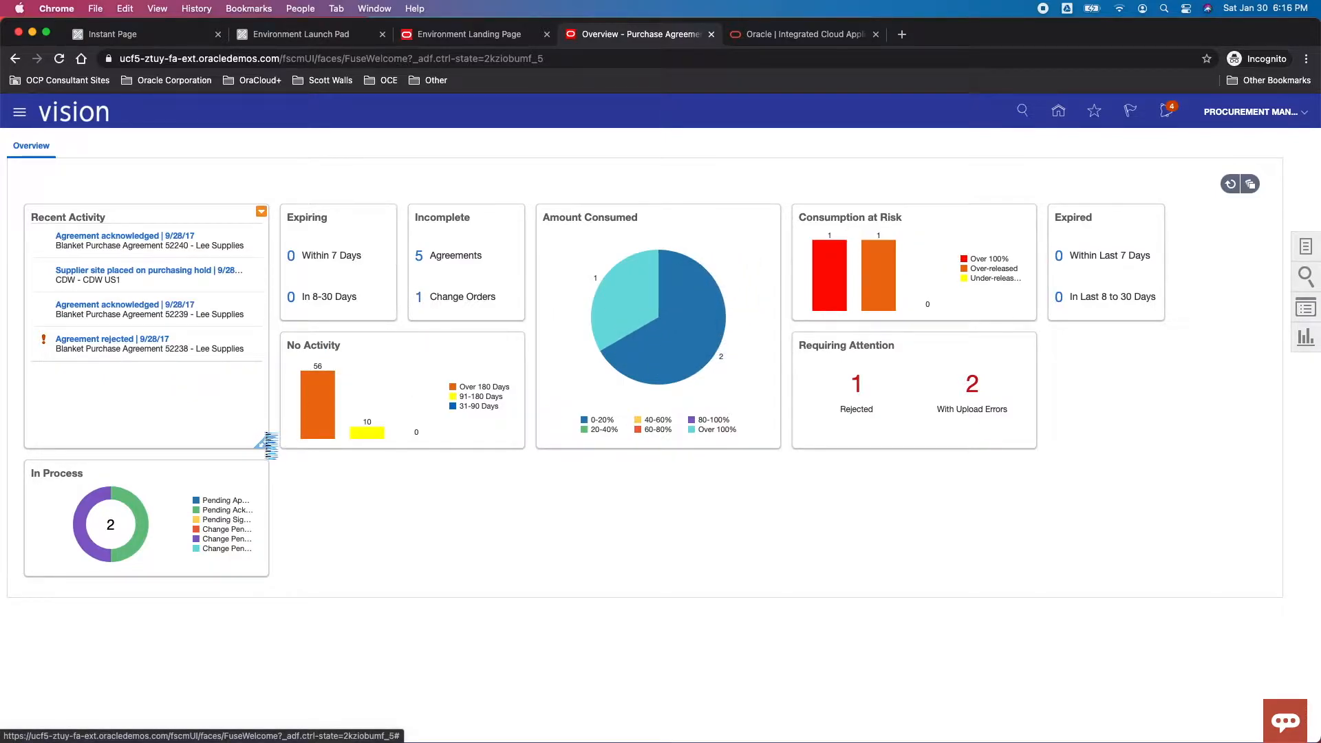
left_click_drag(266, 441, 267, 446)
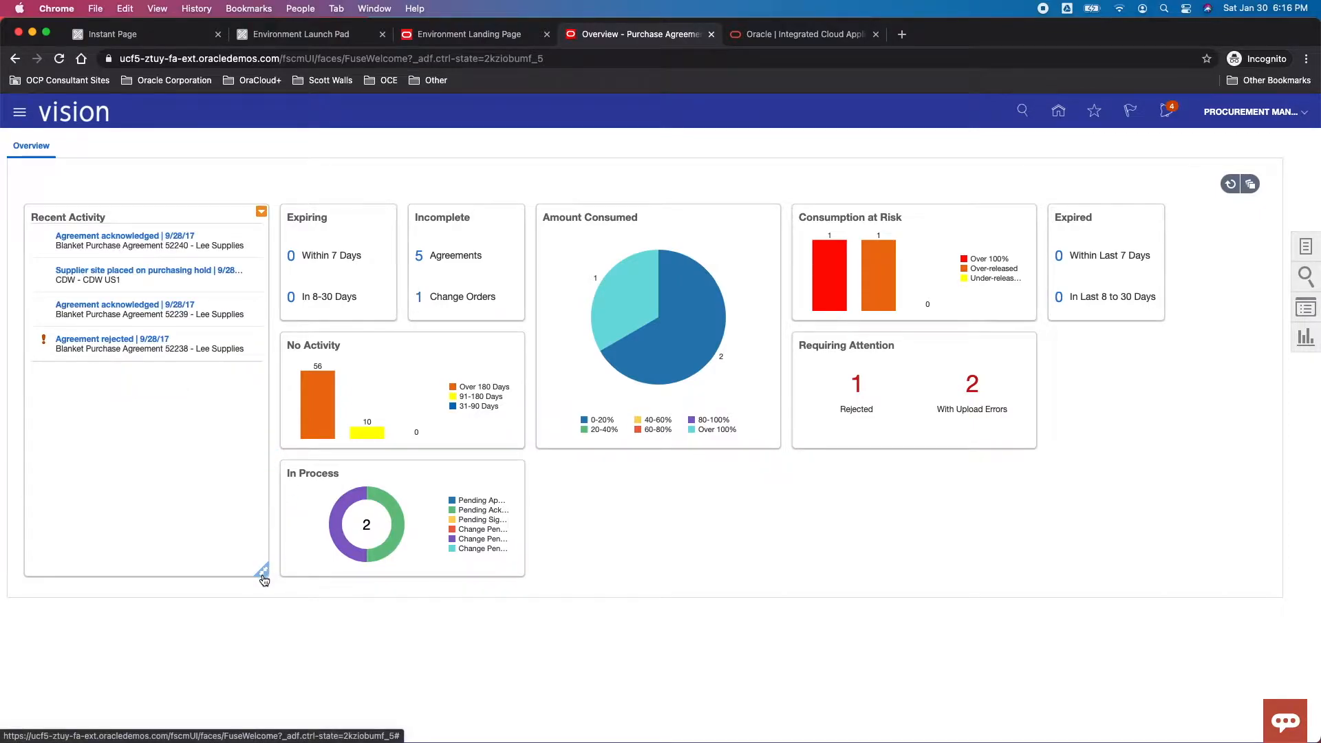
left_click_drag(265, 580, 264, 449)
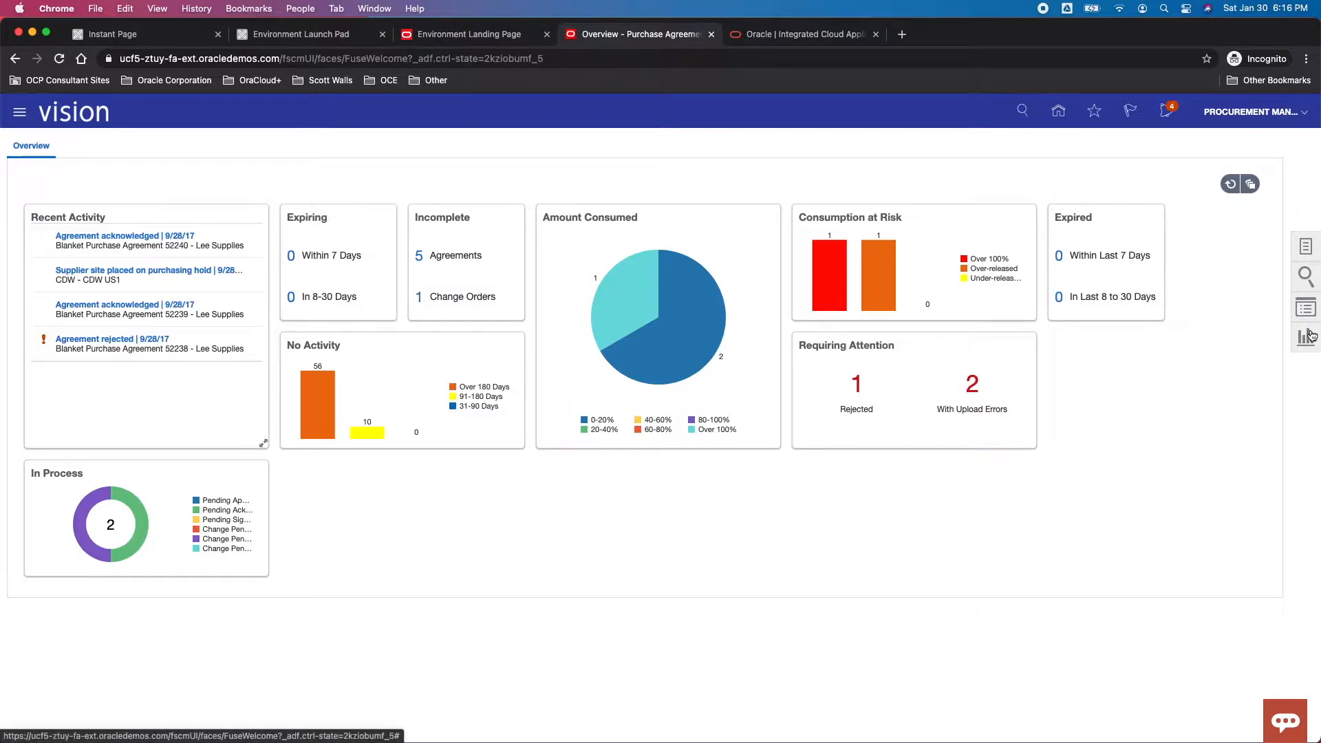
- Review the purchasing task list, including the Orders, Agreements, Deliverables, Supply Base and Administration groups
left_click(1310, 253)
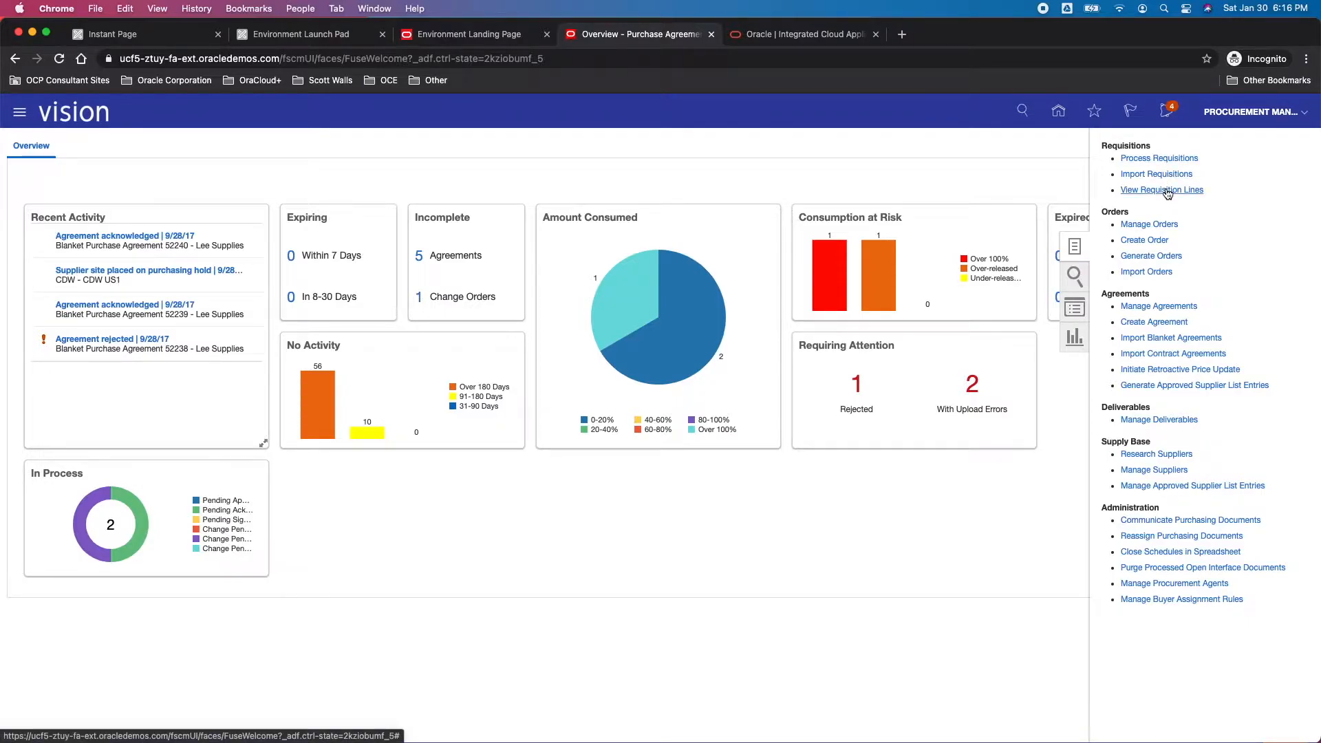
left_click_drag(1102, 212, 1126, 212)
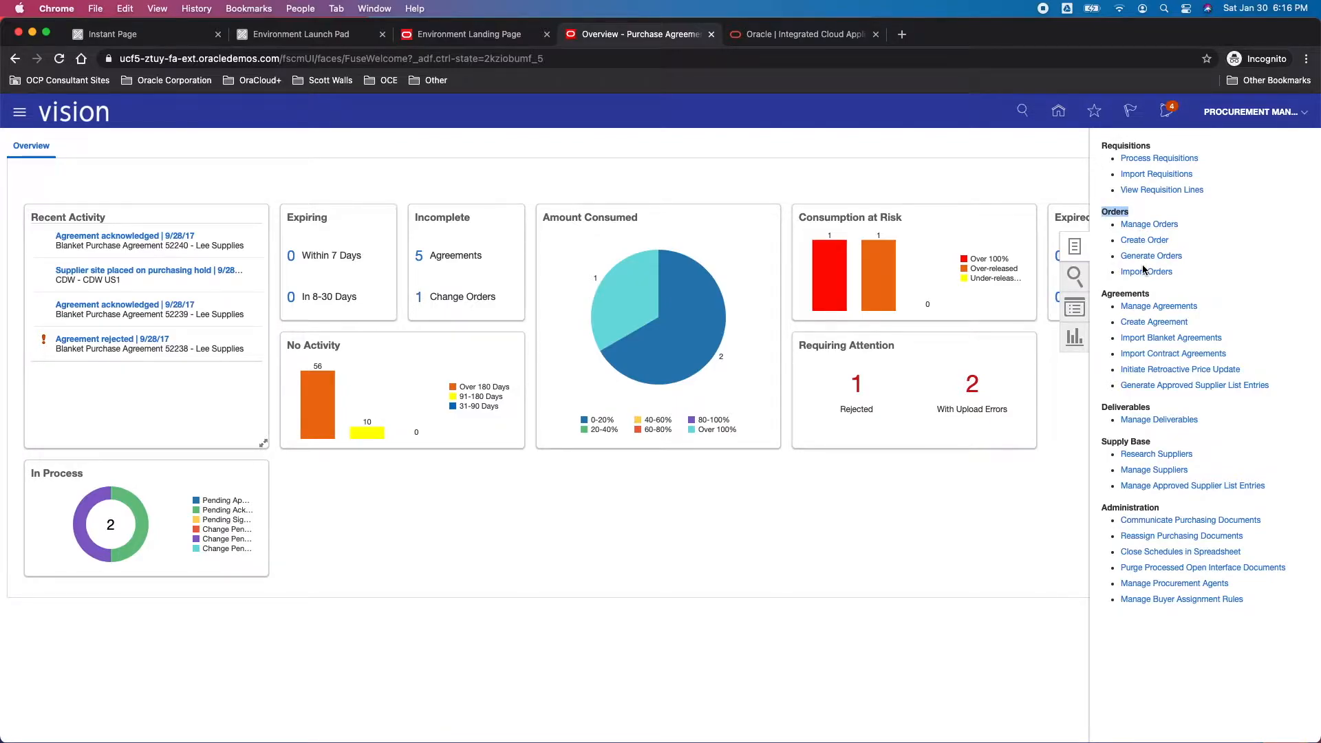
left_click(1104, 295)
left_click_drag(1104, 296, 1148, 295)
left_click_drag(1105, 407, 1146, 404)
left_click_drag(1103, 441, 1151, 442)
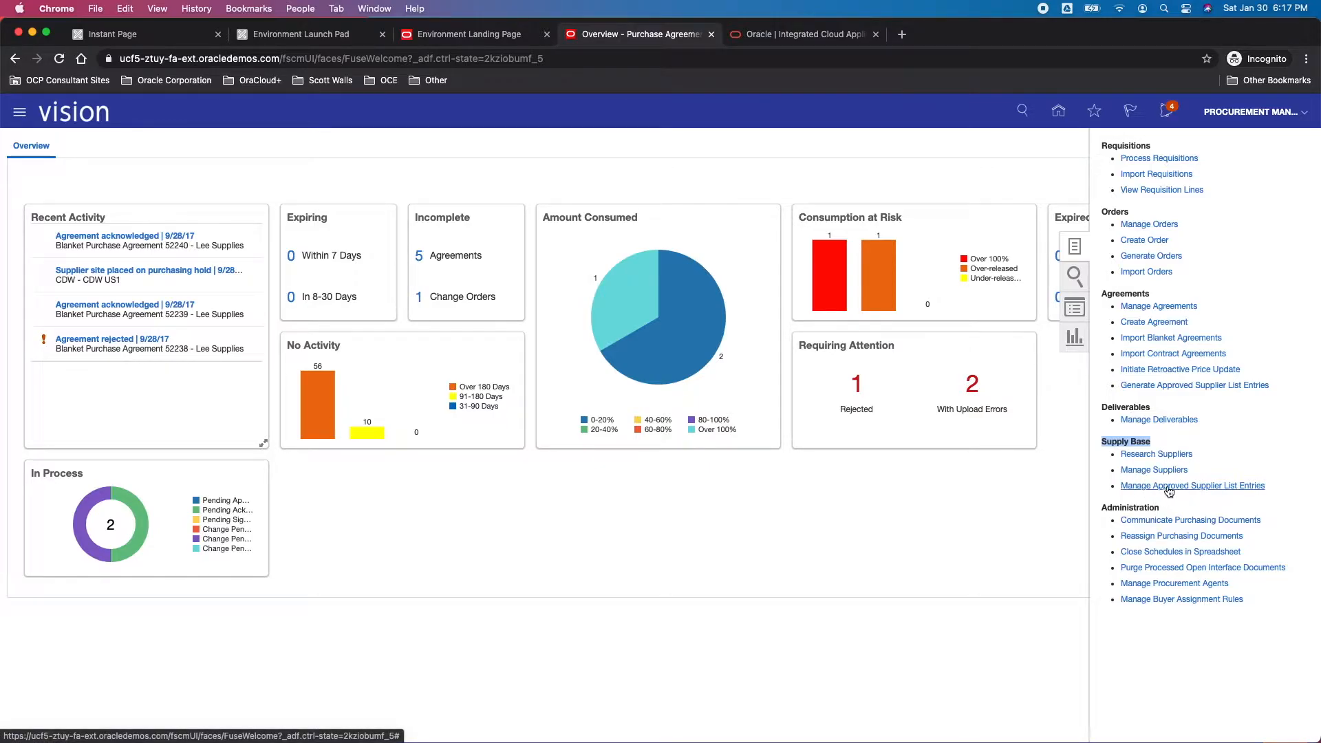
left_click(1106, 510)
- Check which document types the quick search covers and display the list of recent purchase orders and agreements
left_click(1078, 280)
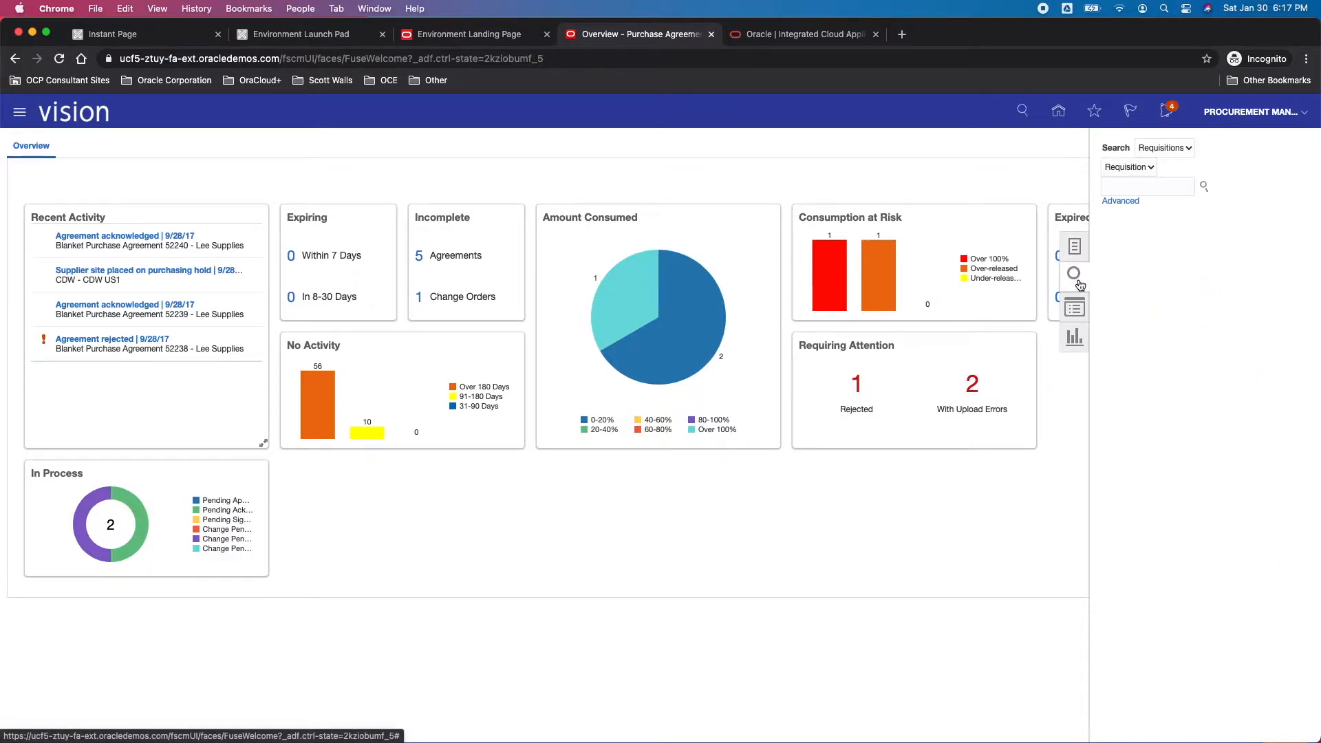
left_click(1161, 149)
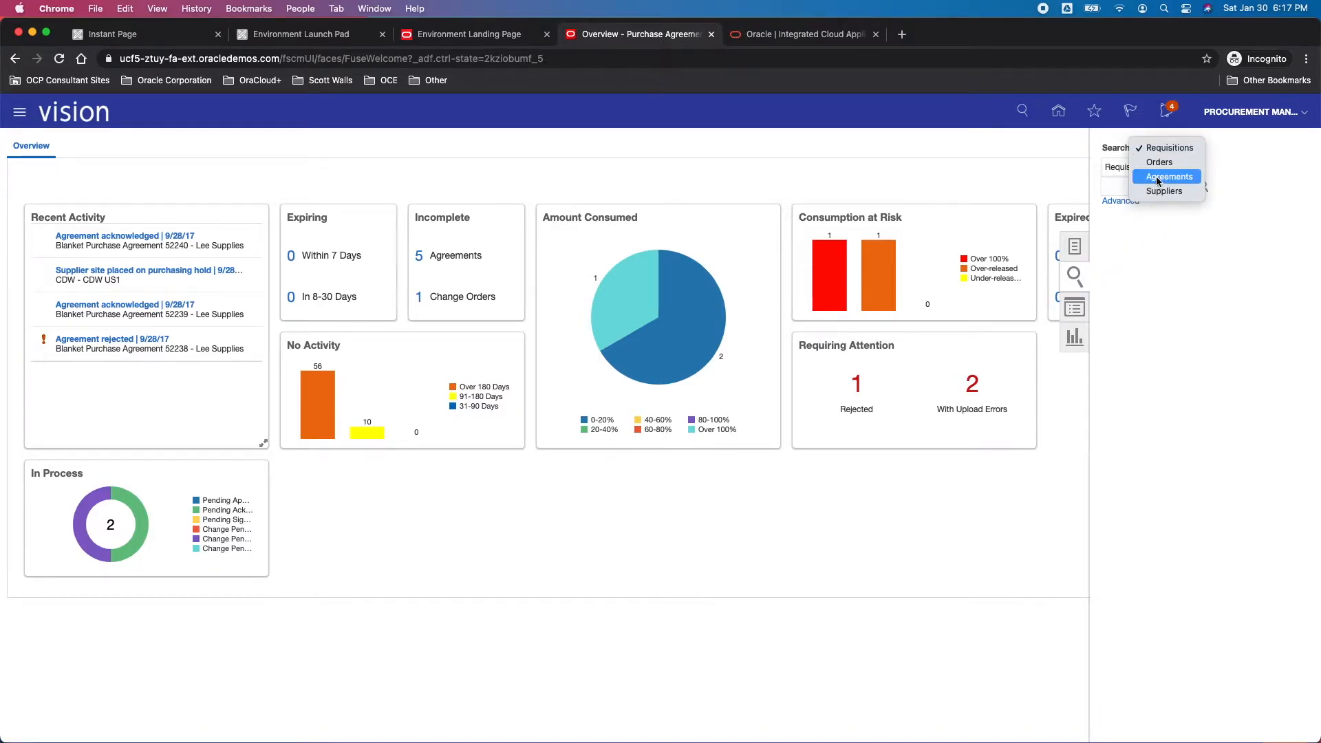
left_click(1260, 165)
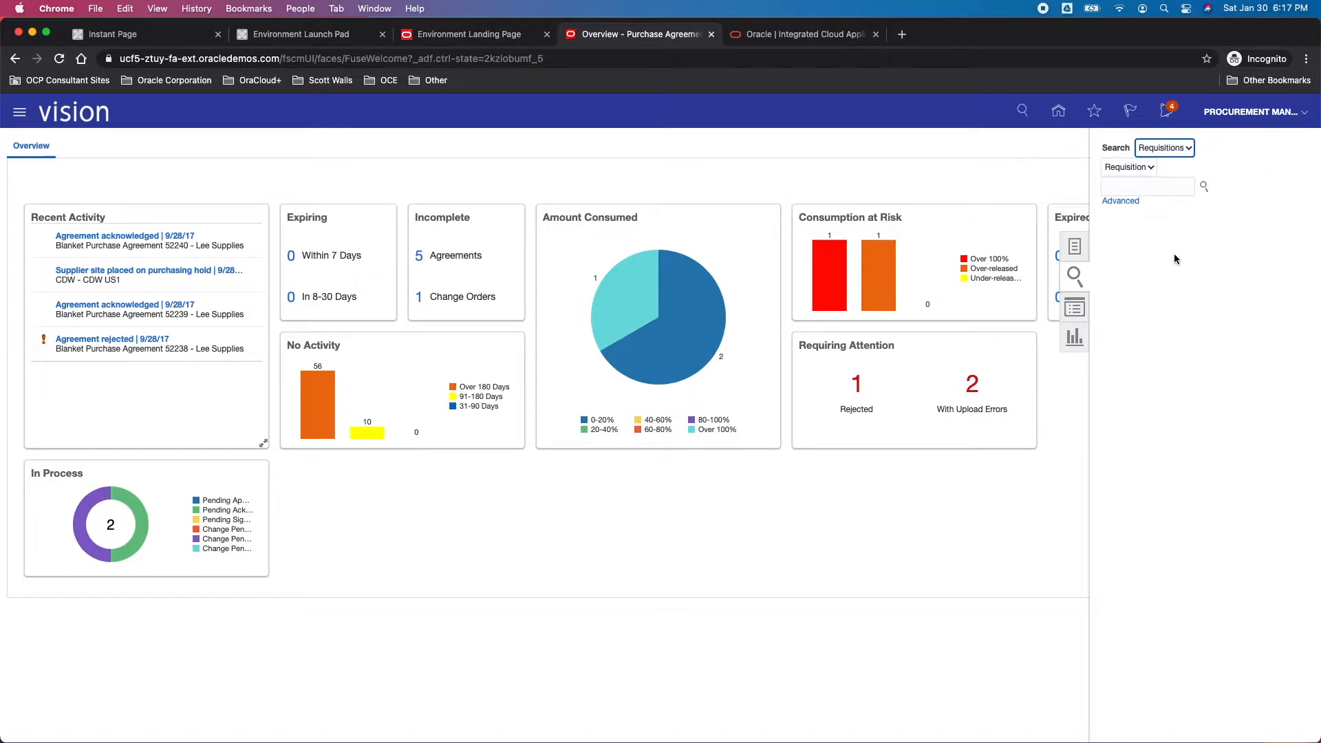
left_click(1083, 313)
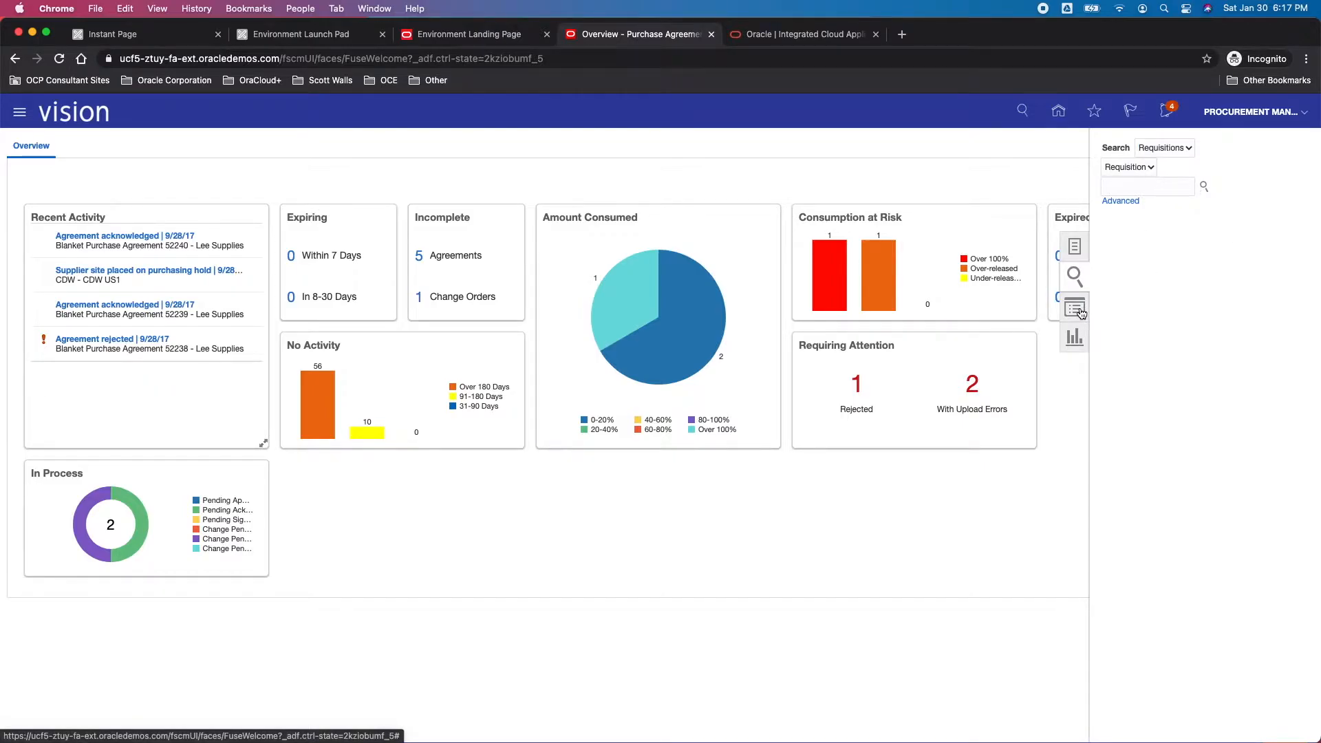
left_click(1074, 276)
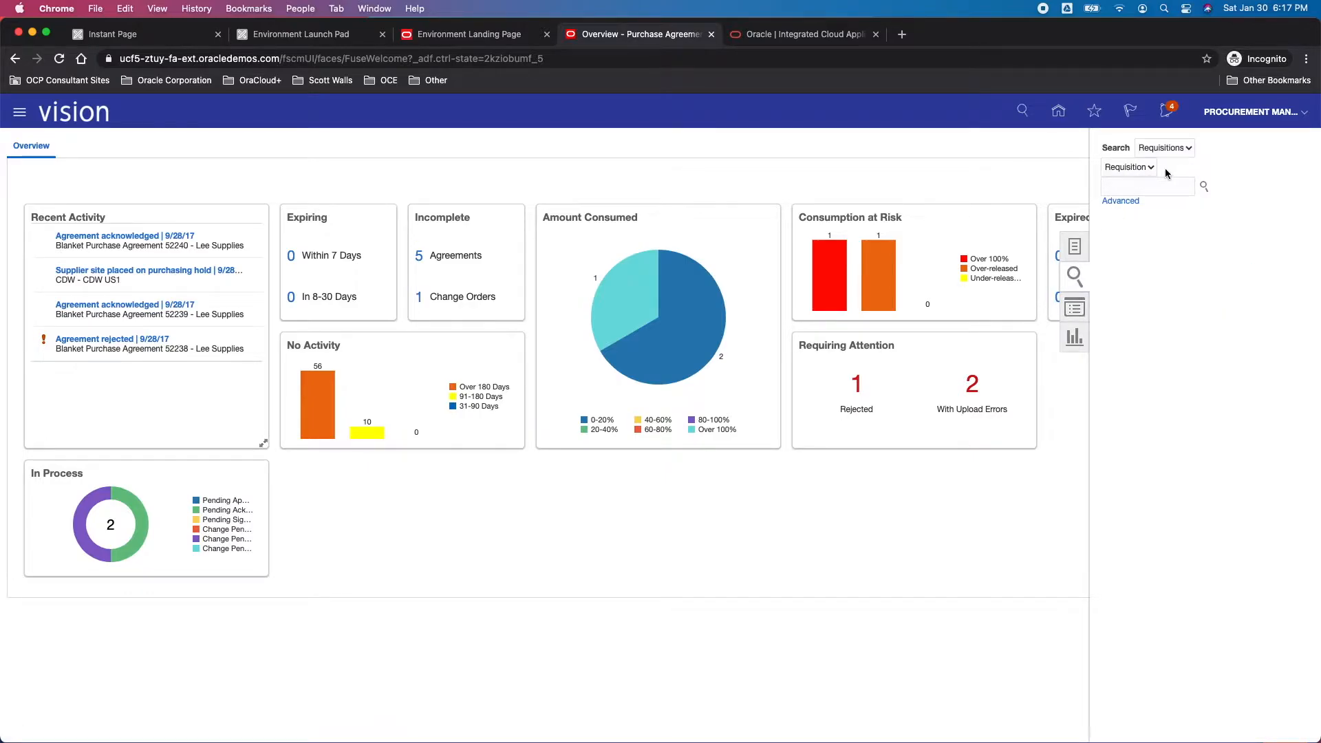
left_click(1074, 310)
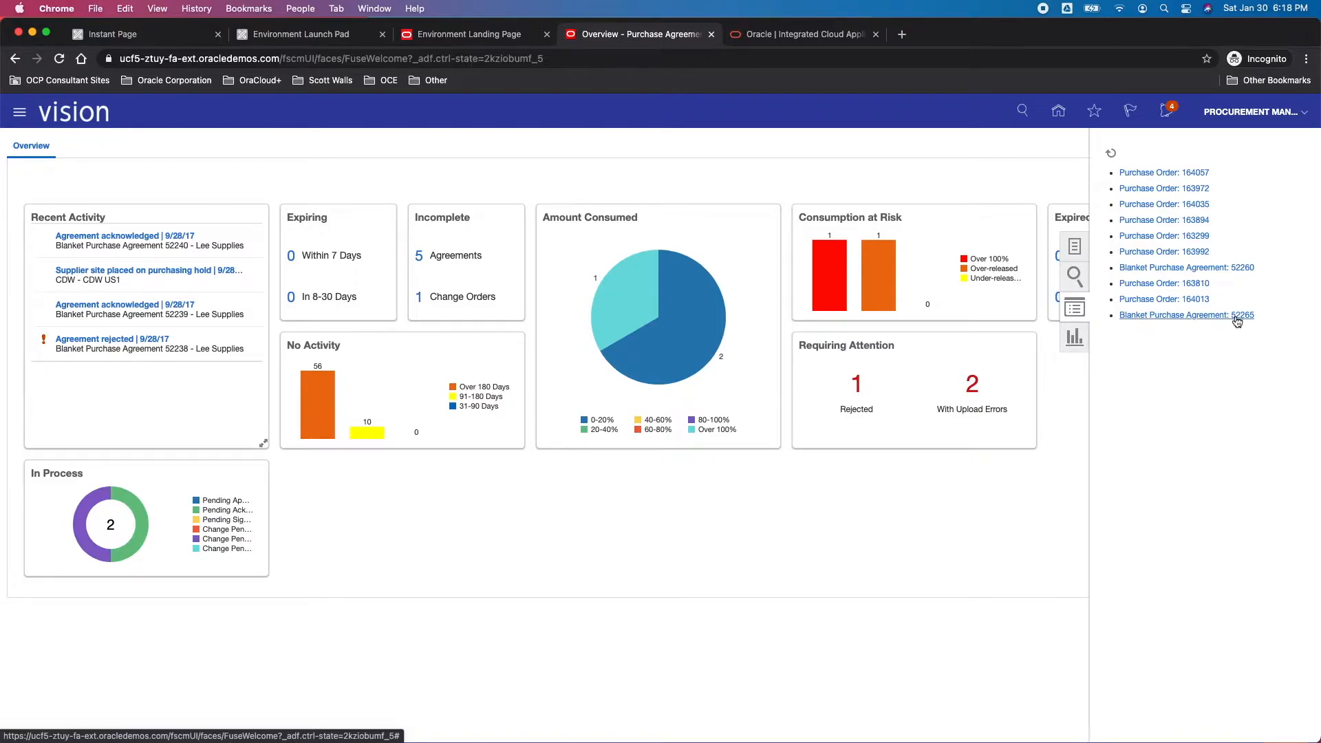
- Browse the reports and analytics folders, expanding My Folders and My Dashboard down to the Purchasing Dashboard
left_click(1080, 346)
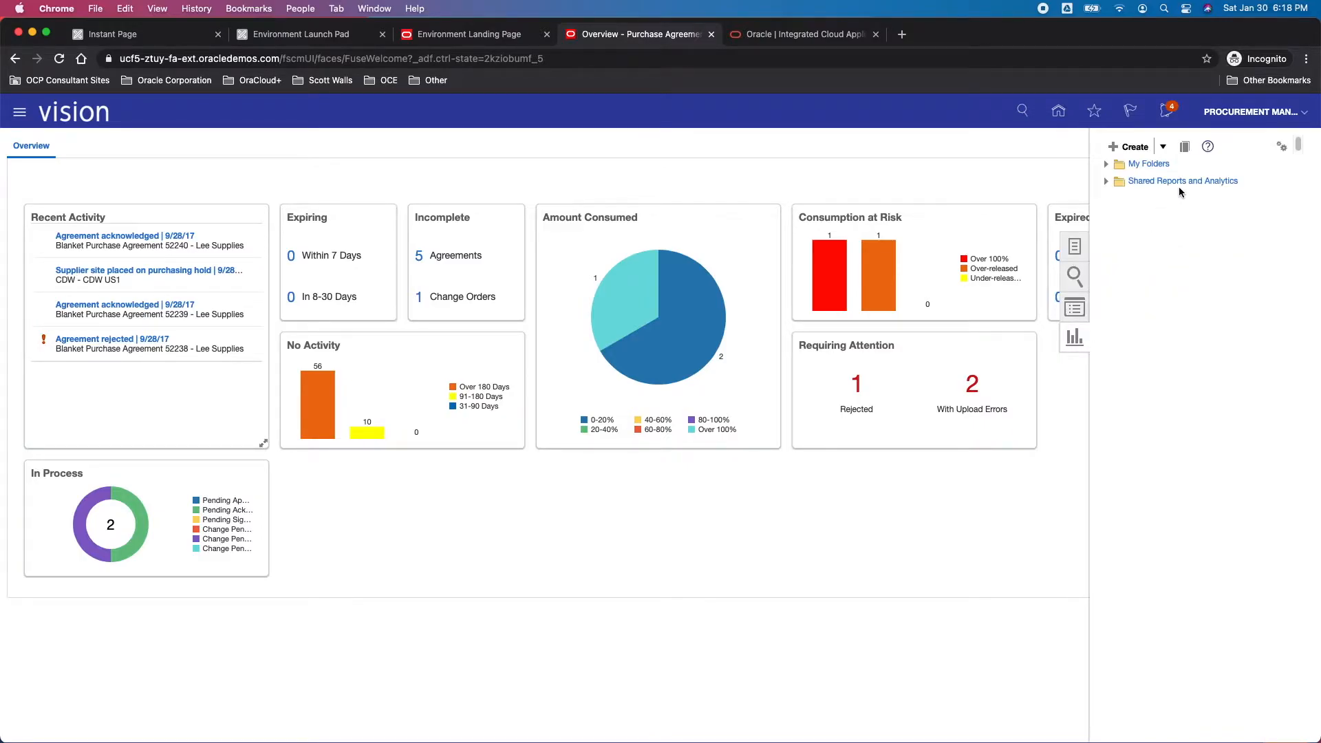
left_click(1105, 182)
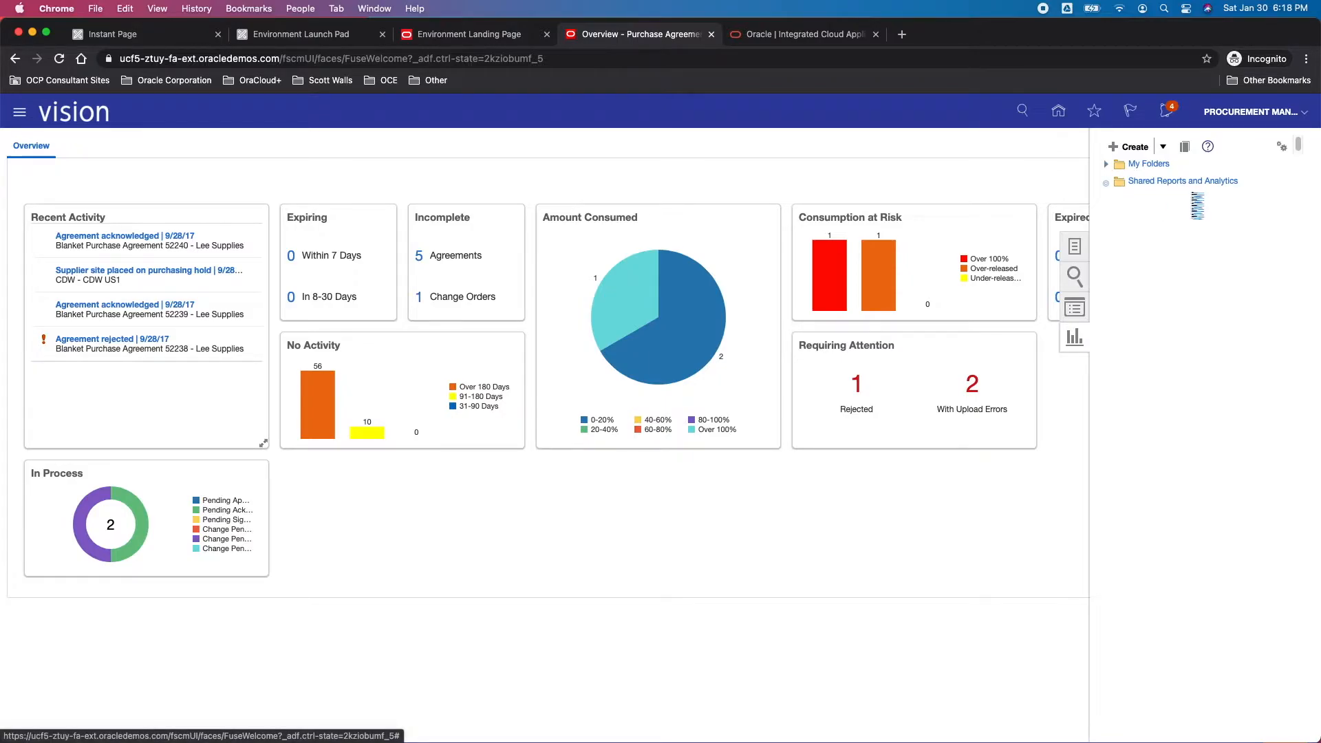
left_click(1107, 167)
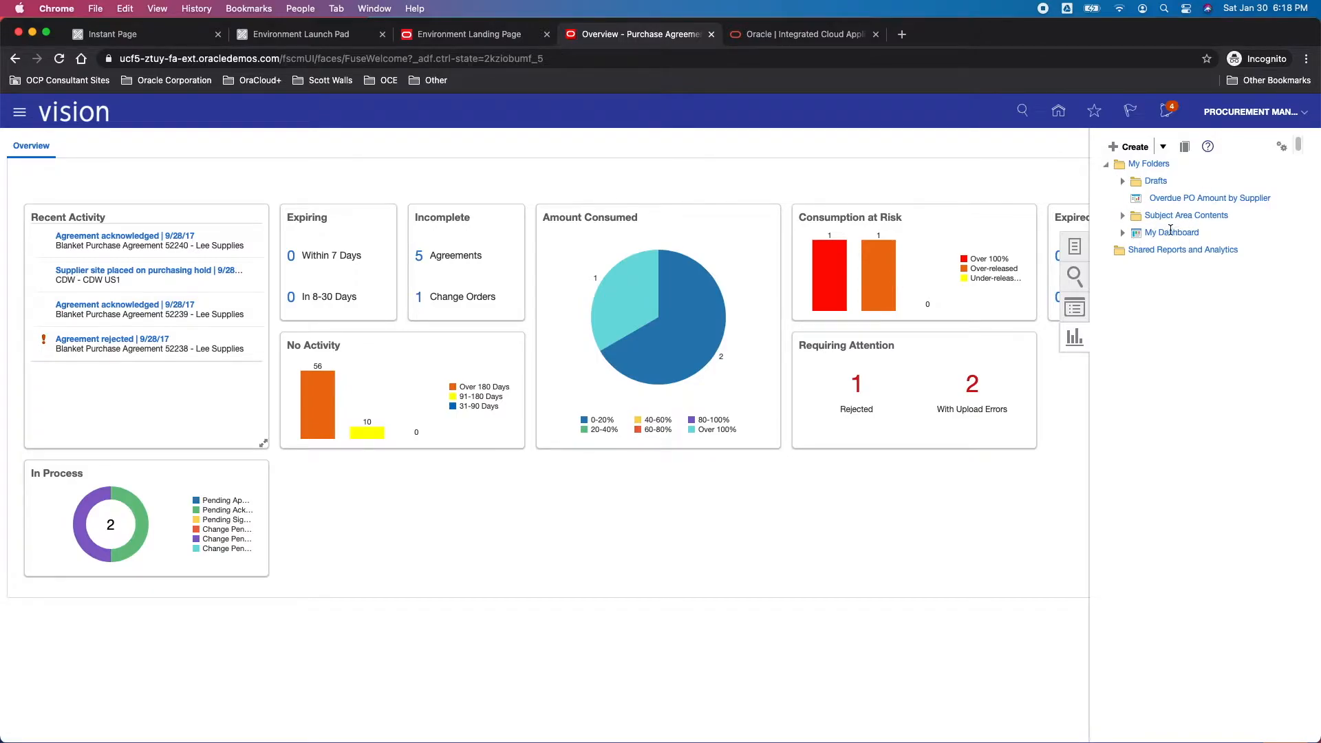
left_click(1123, 234)
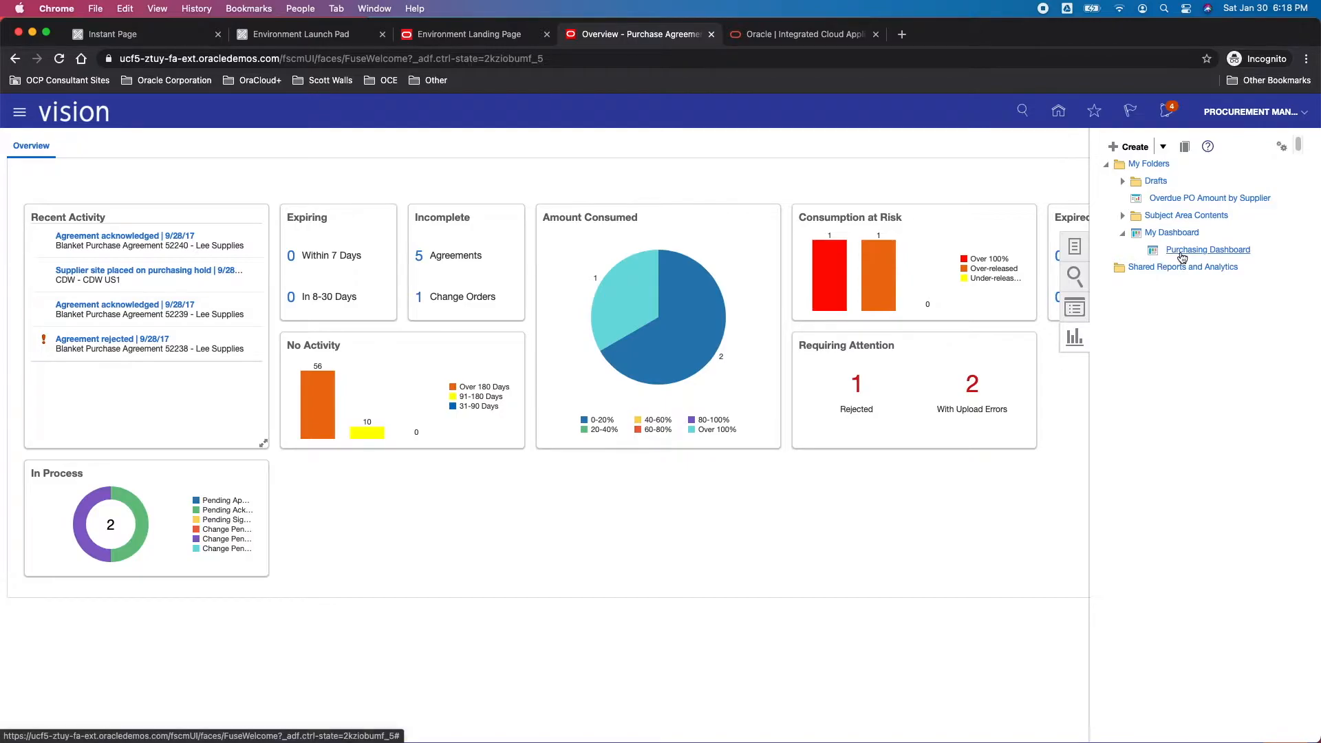
left_click(1182, 250)
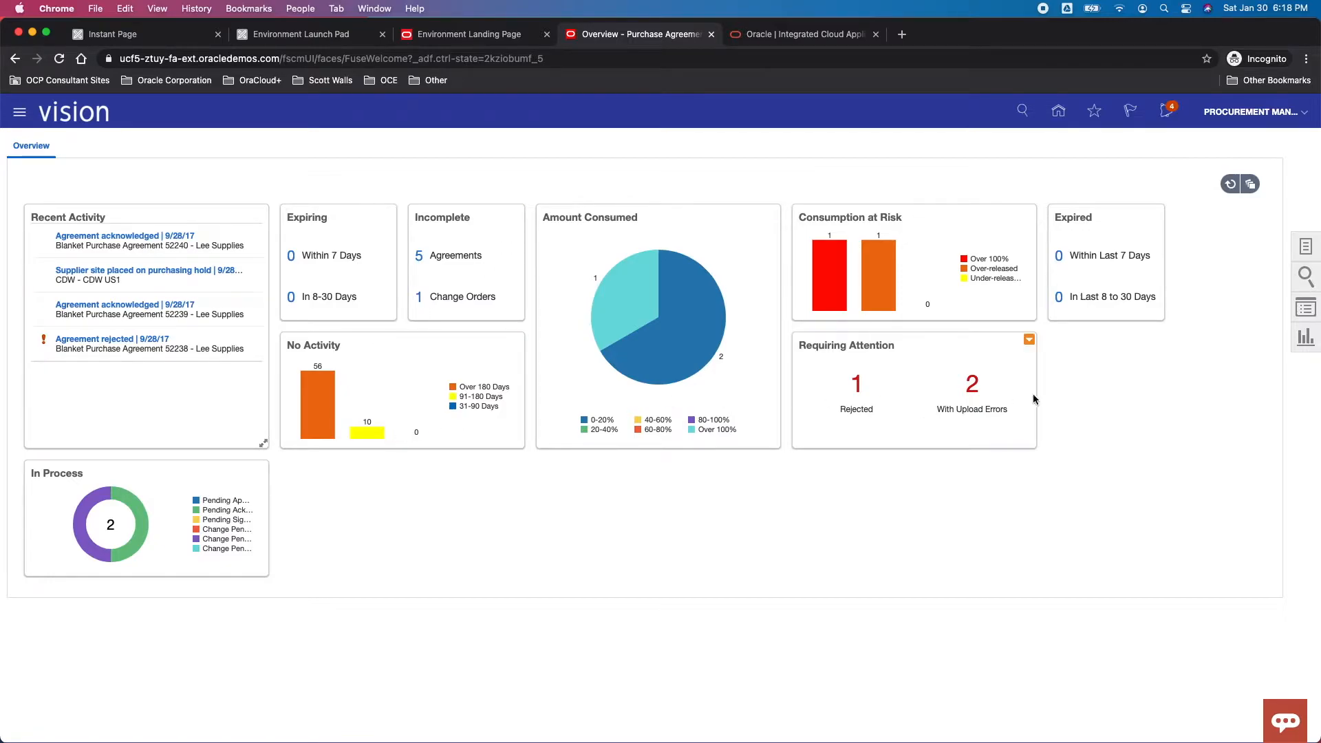
- Start a new agreement with the Blanket Purchase Agreement style and US1 Business Unit as the procurement BU
left_click(1303, 249)
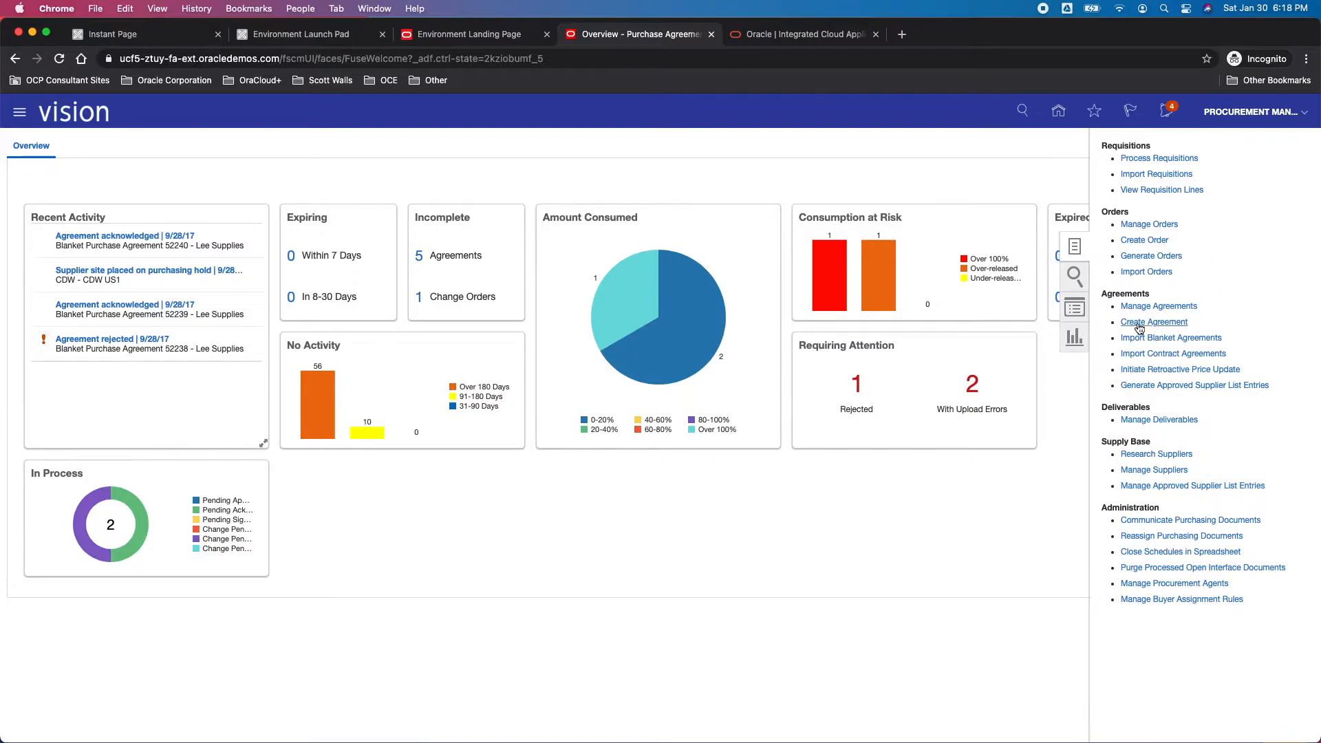
left_click(1161, 321)
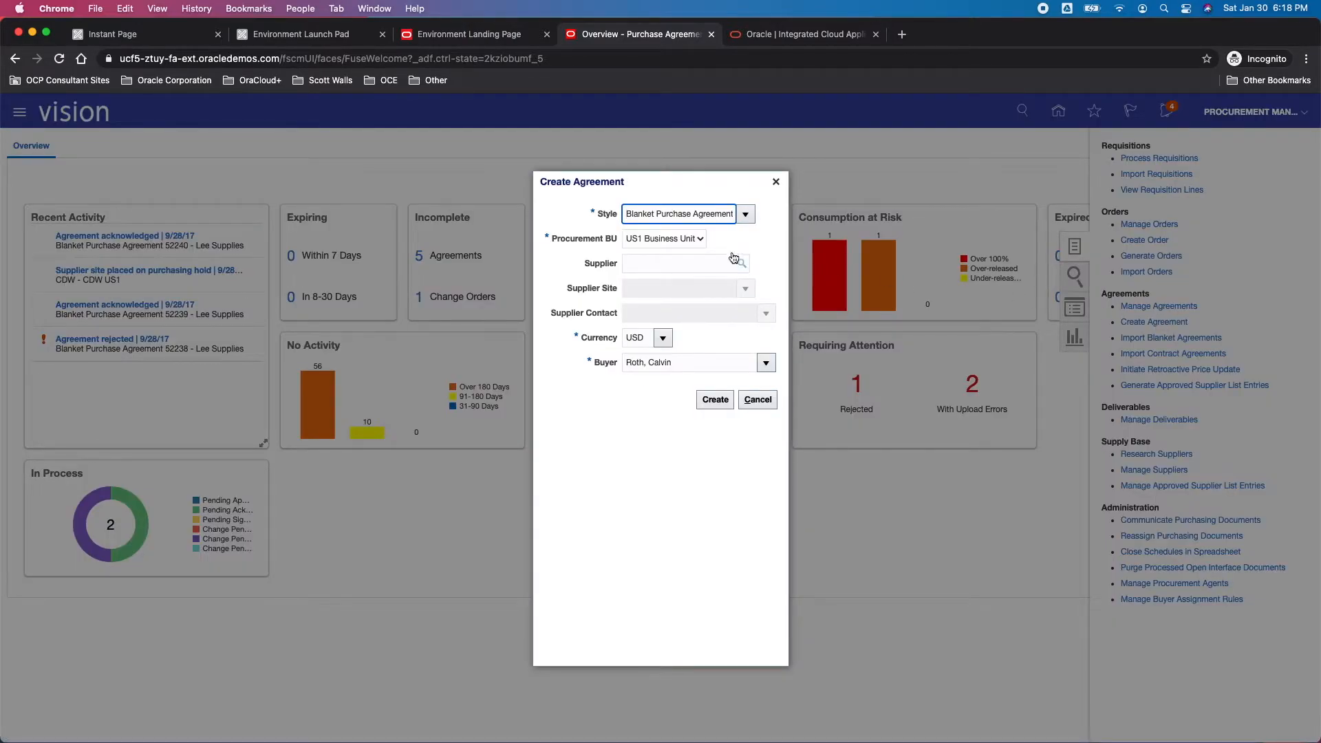
left_click_drag(623, 217, 725, 204)
left_click(690, 238)
left_click(681, 239)
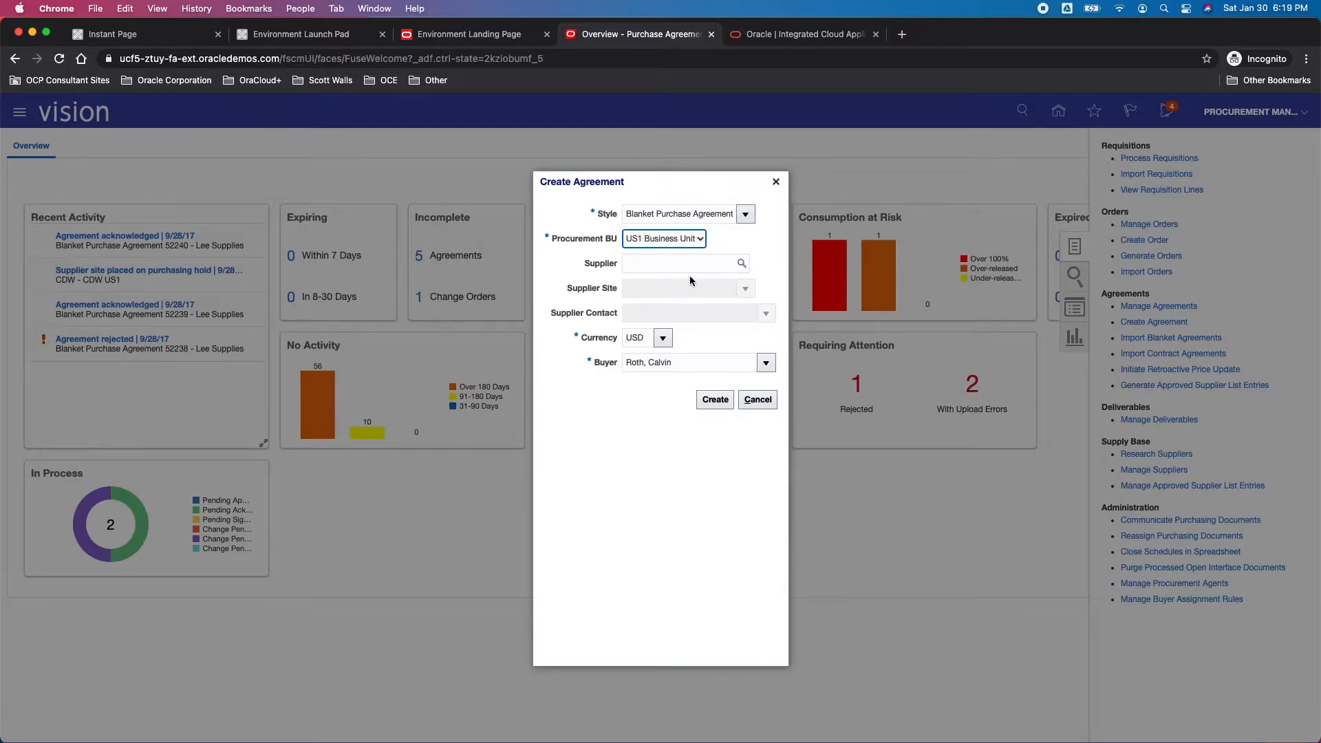
- Choose Lee Supplies as the supplier and create the blanket purchase agreement
left_click(645, 263)
type("lee")
key("Tab")
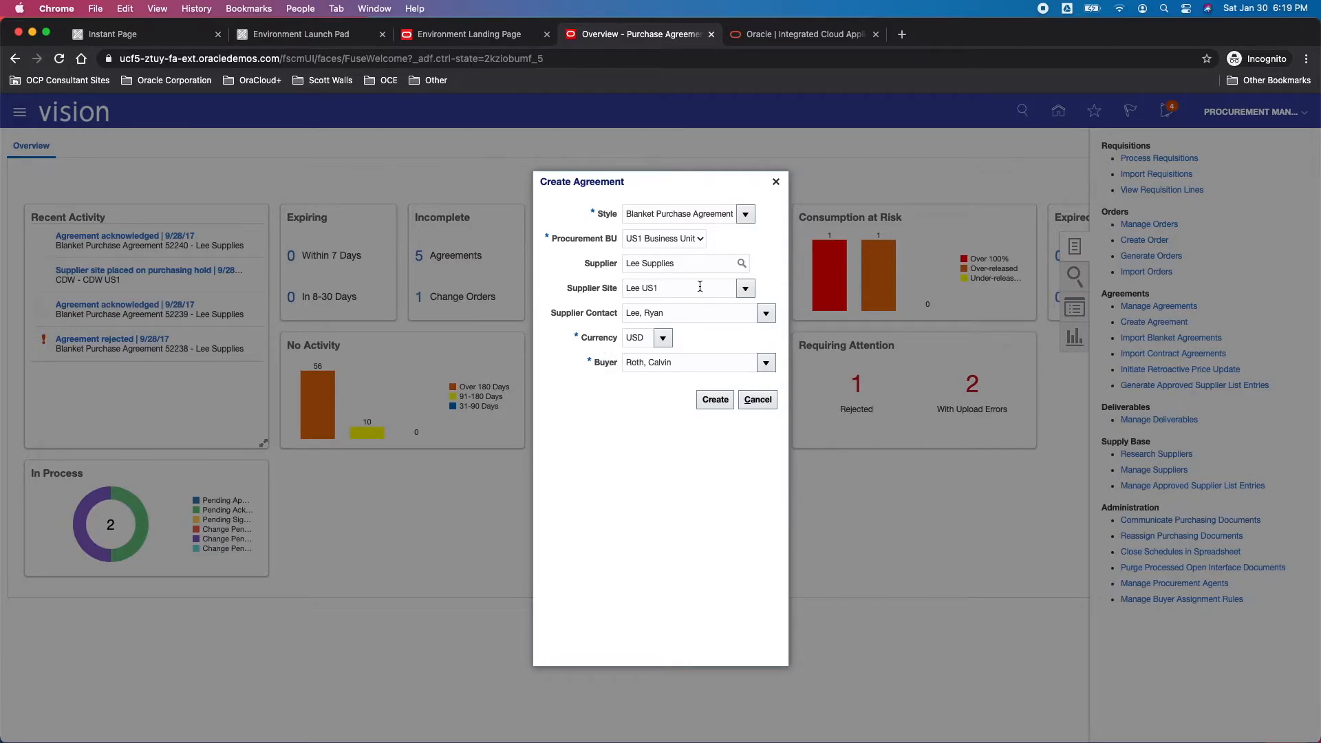
left_click(720, 400)
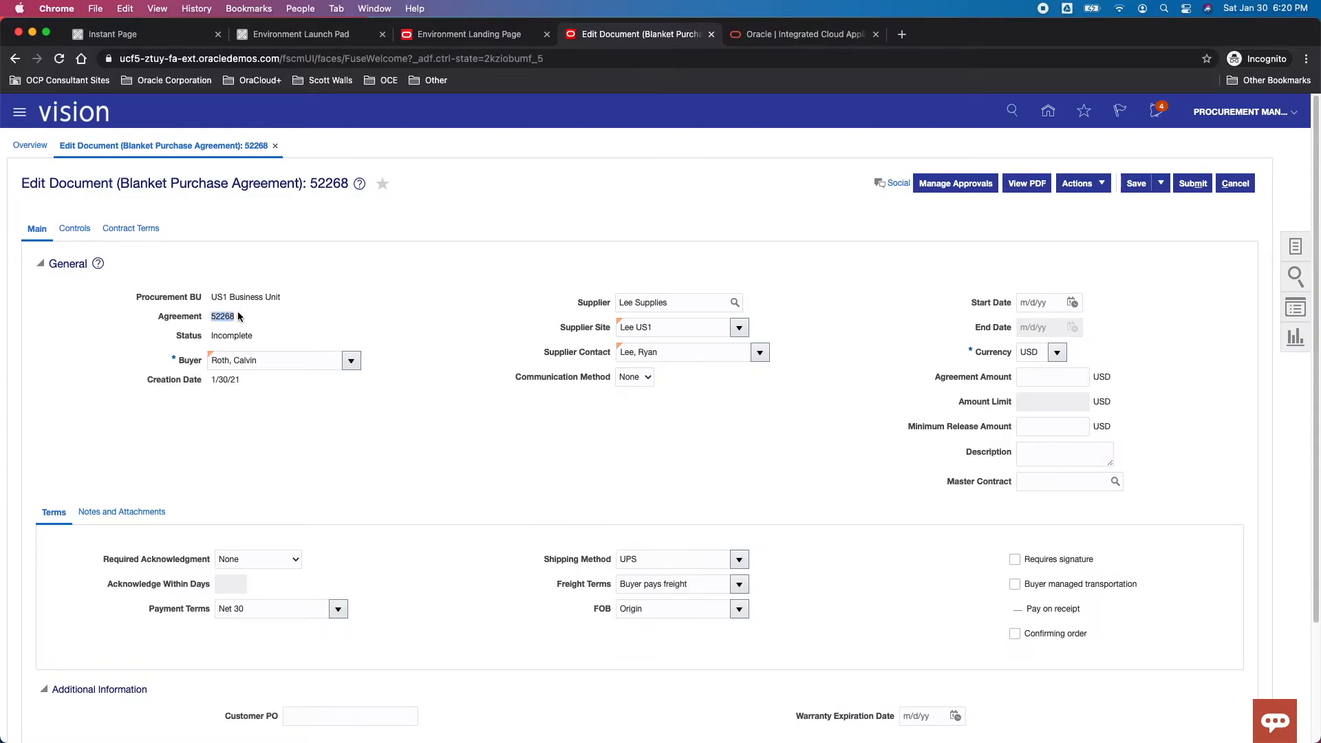
- Set the agreement's communication method with the supplier to E-Mail
left_click_drag(219, 336, 261, 291)
left_click_drag(666, 354, 612, 352)
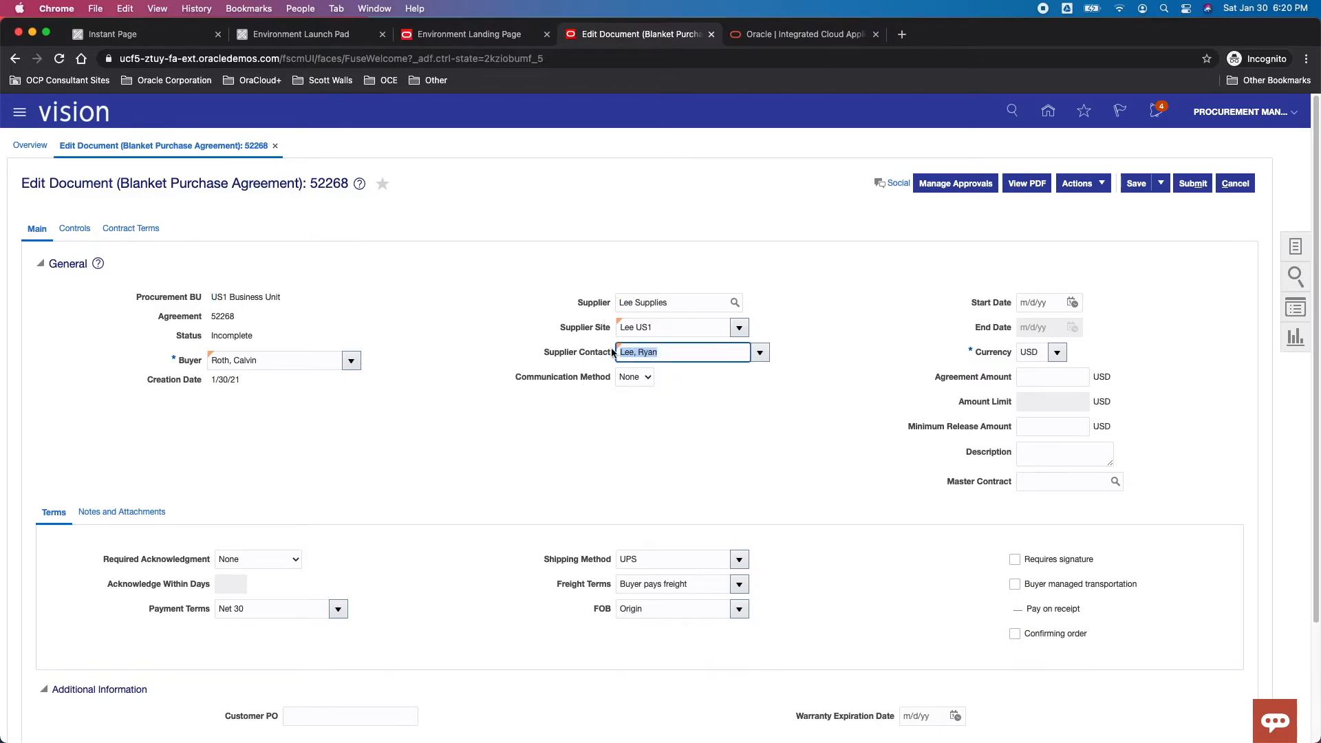
left_click(634, 378)
left_click(633, 393)
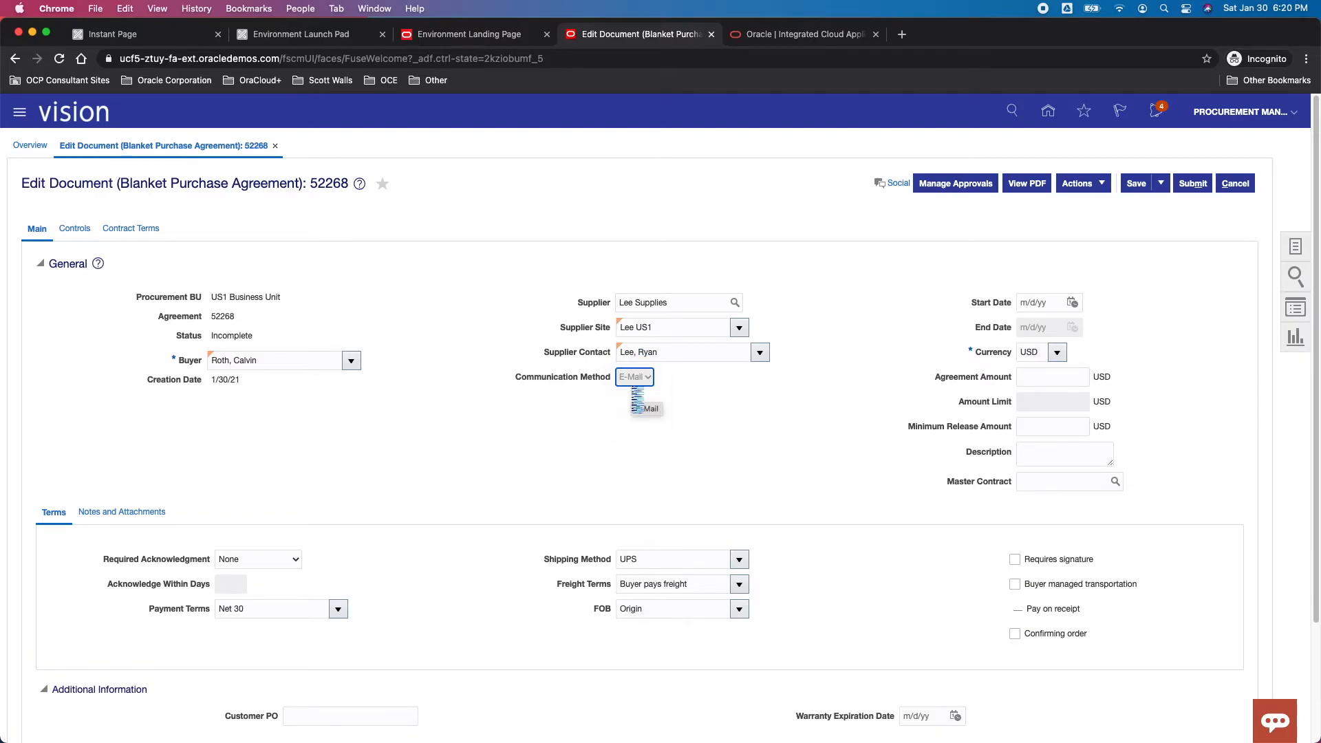
left_click_drag(623, 402, 733, 407)
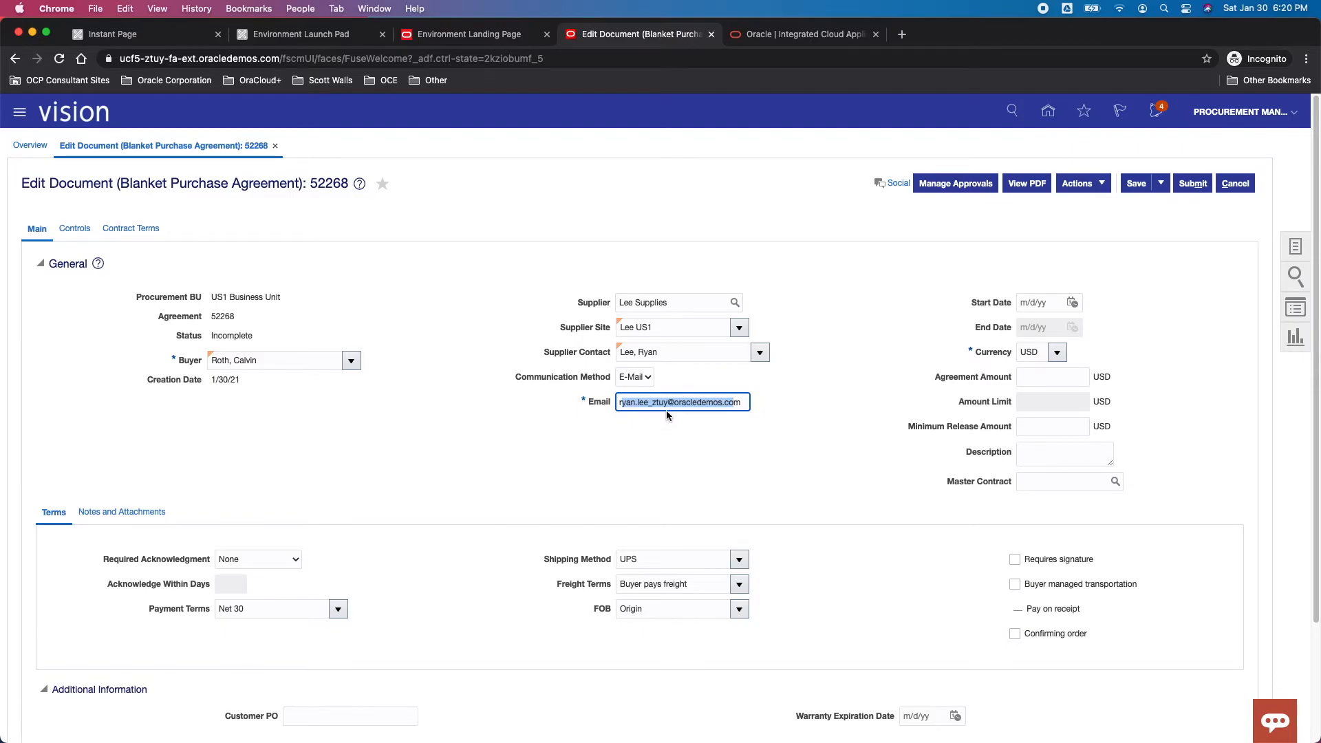
left_click(873, 300)
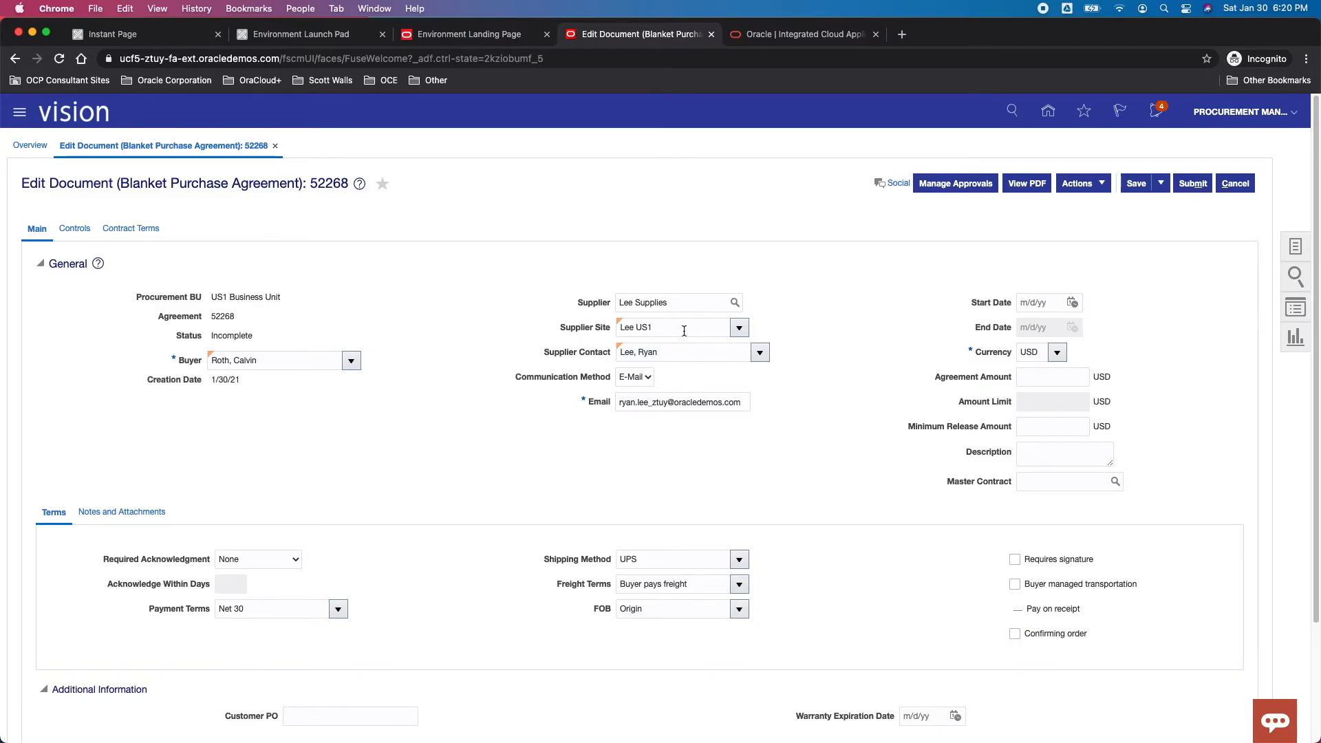
- Set the agreement amount to 1,000 USD and enter "description" as the agreement's description
double_click(973, 352)
left_click(1042, 375)
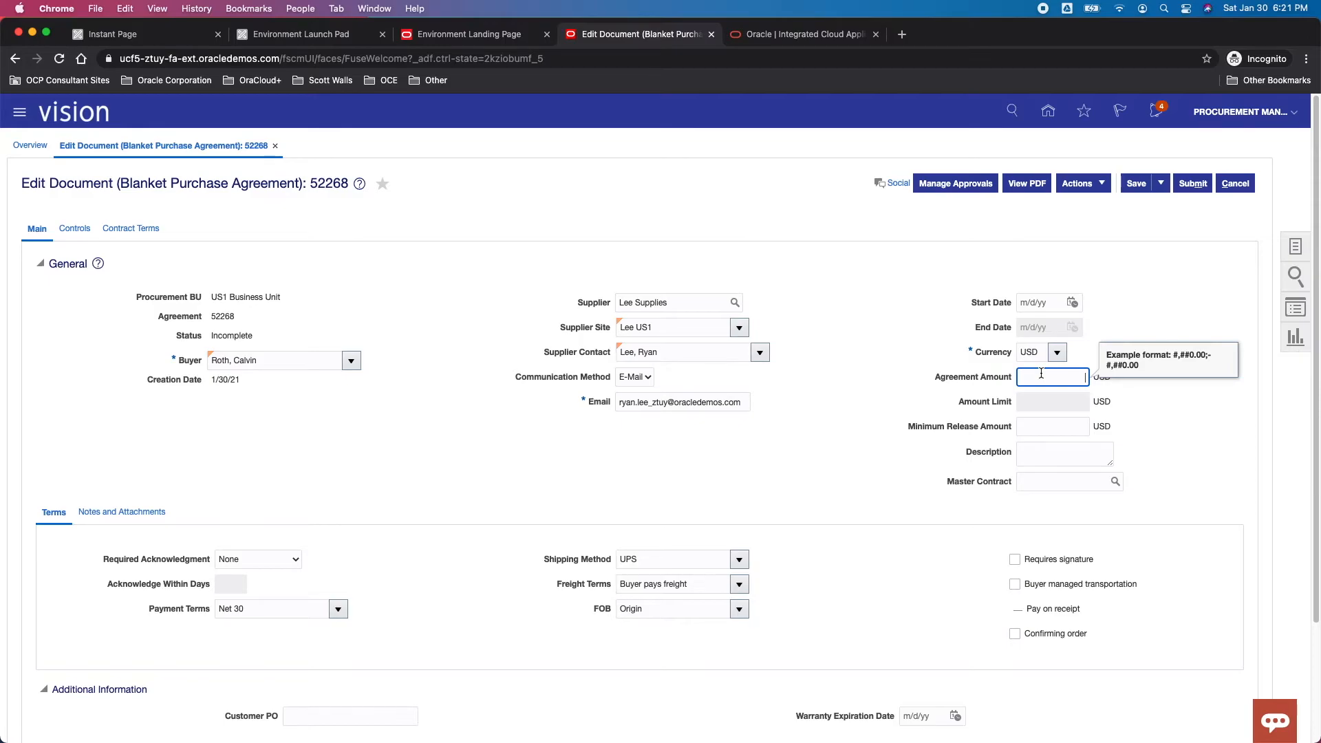
type("1,000")
key("Tab")
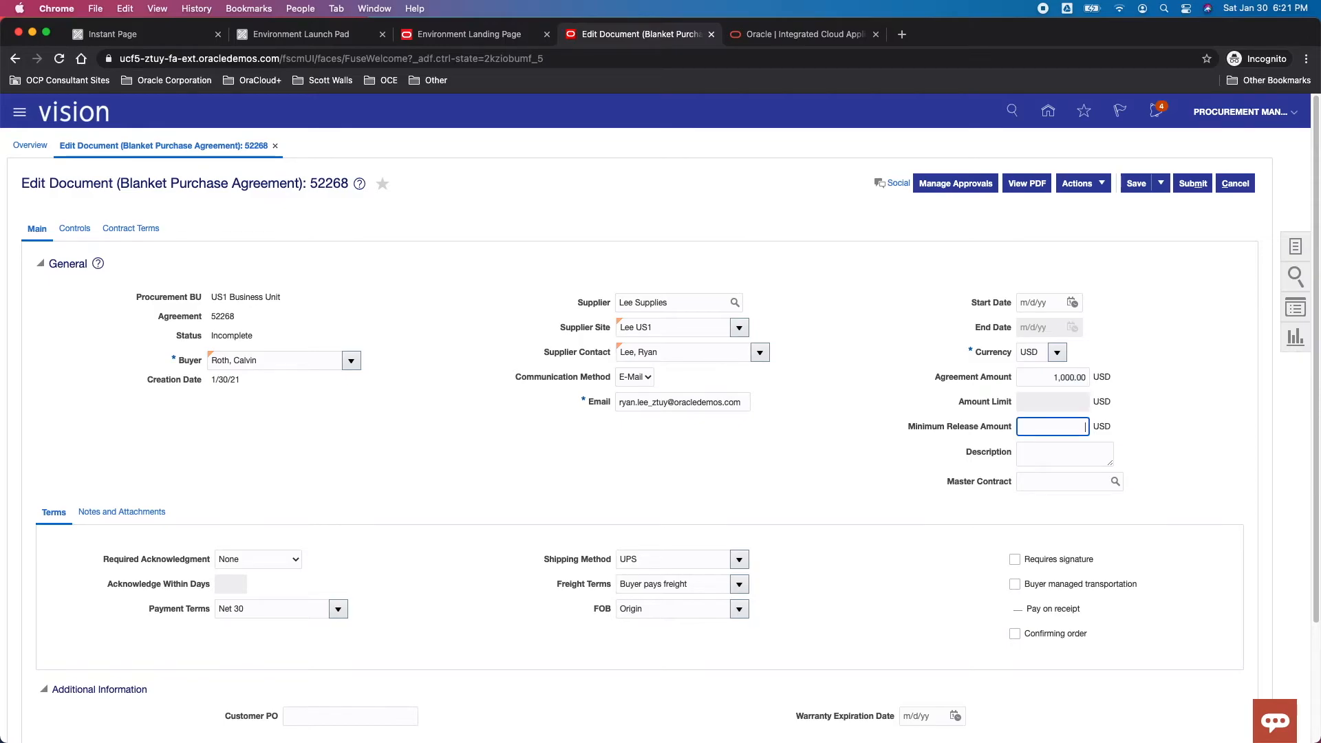
left_click(1057, 457)
type("des")
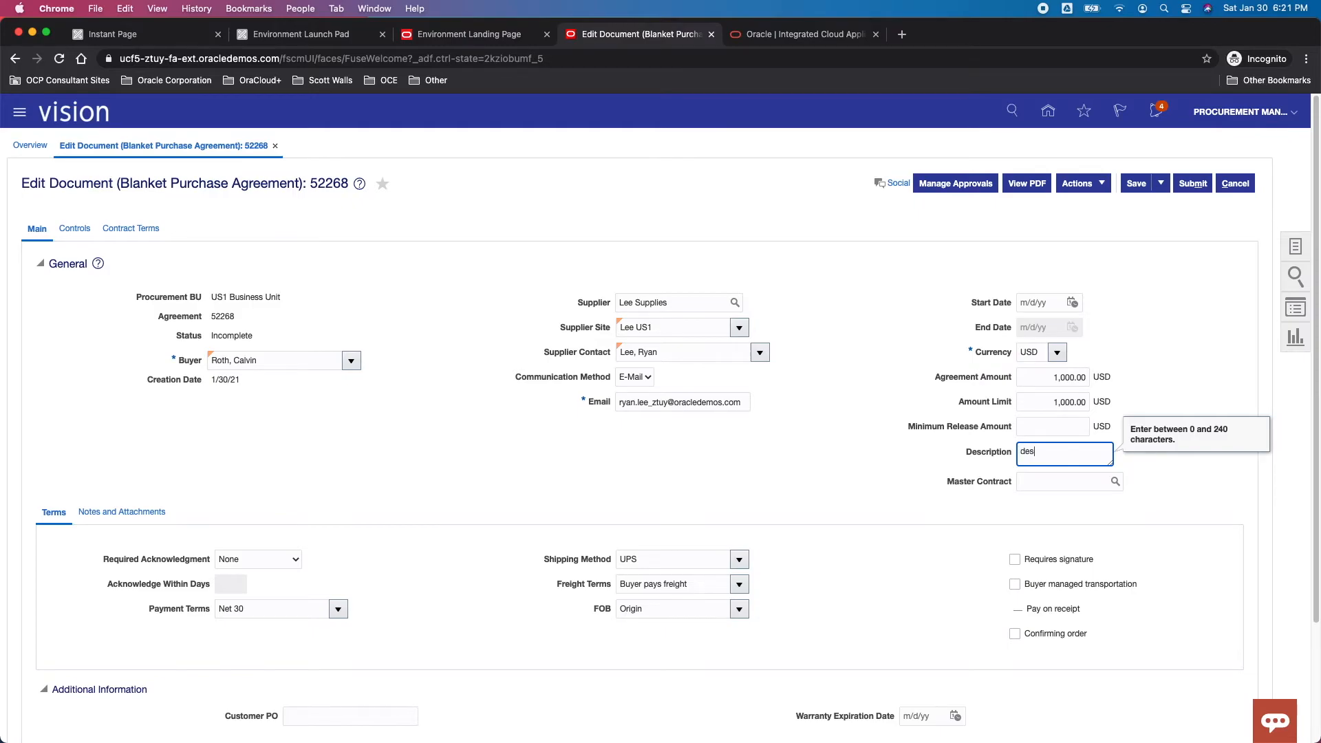
type("cription")
left_click_drag(1080, 450, 1005, 452)
- Search the master contracts available for the agreement and close the lookup without selecting one
left_click(1054, 485)
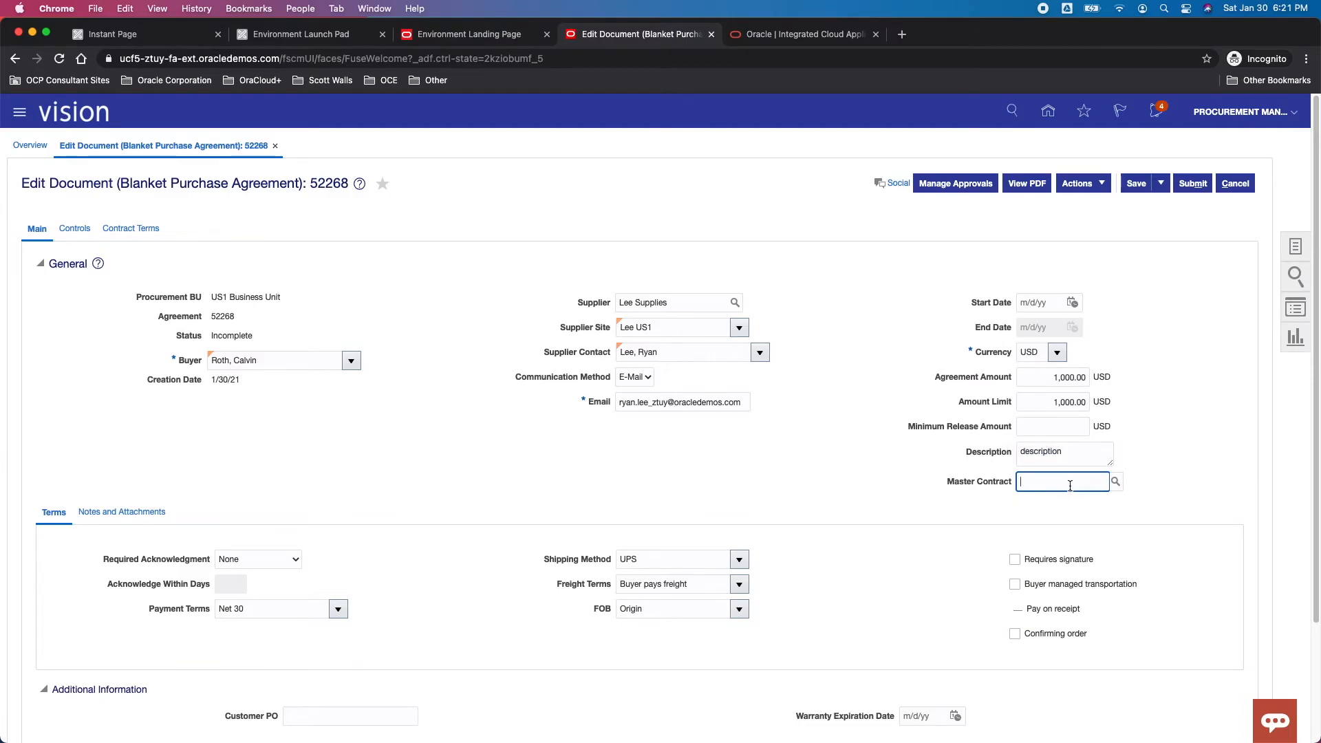
left_click_drag(948, 484, 1010, 483)
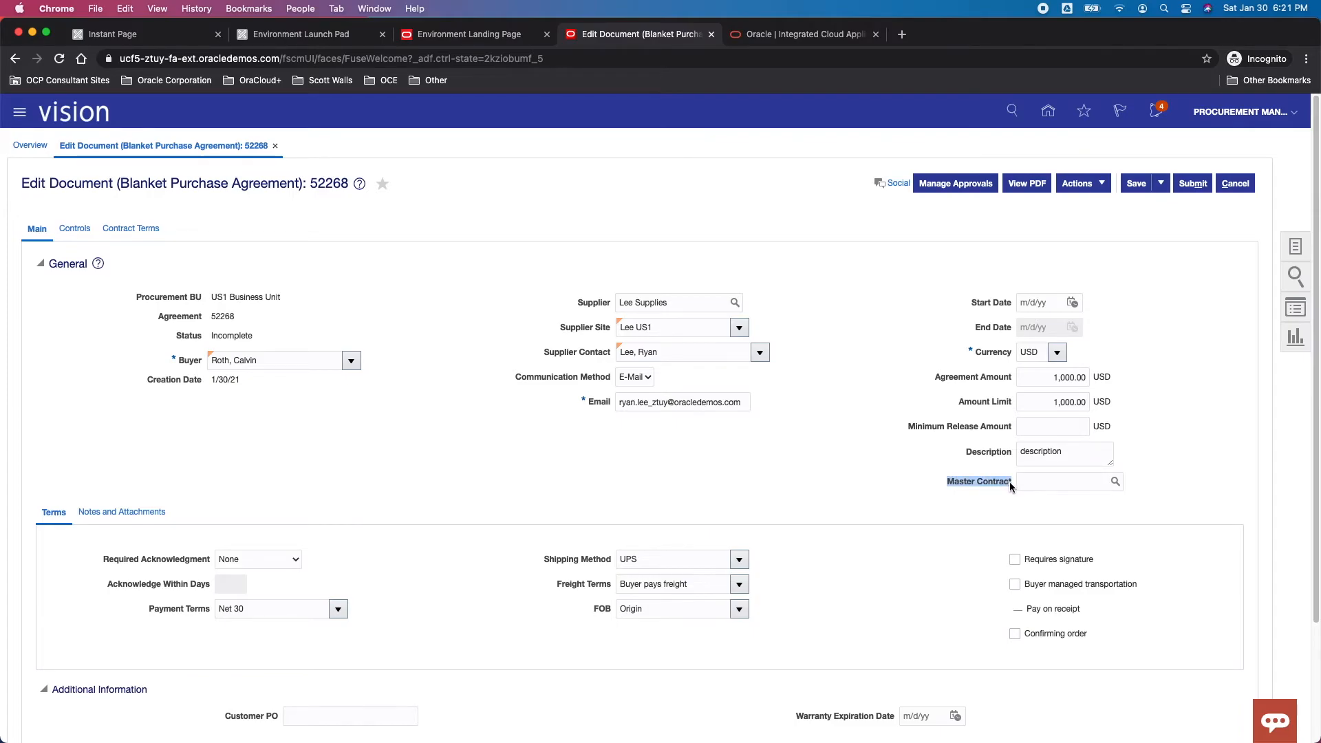
left_click(1115, 482)
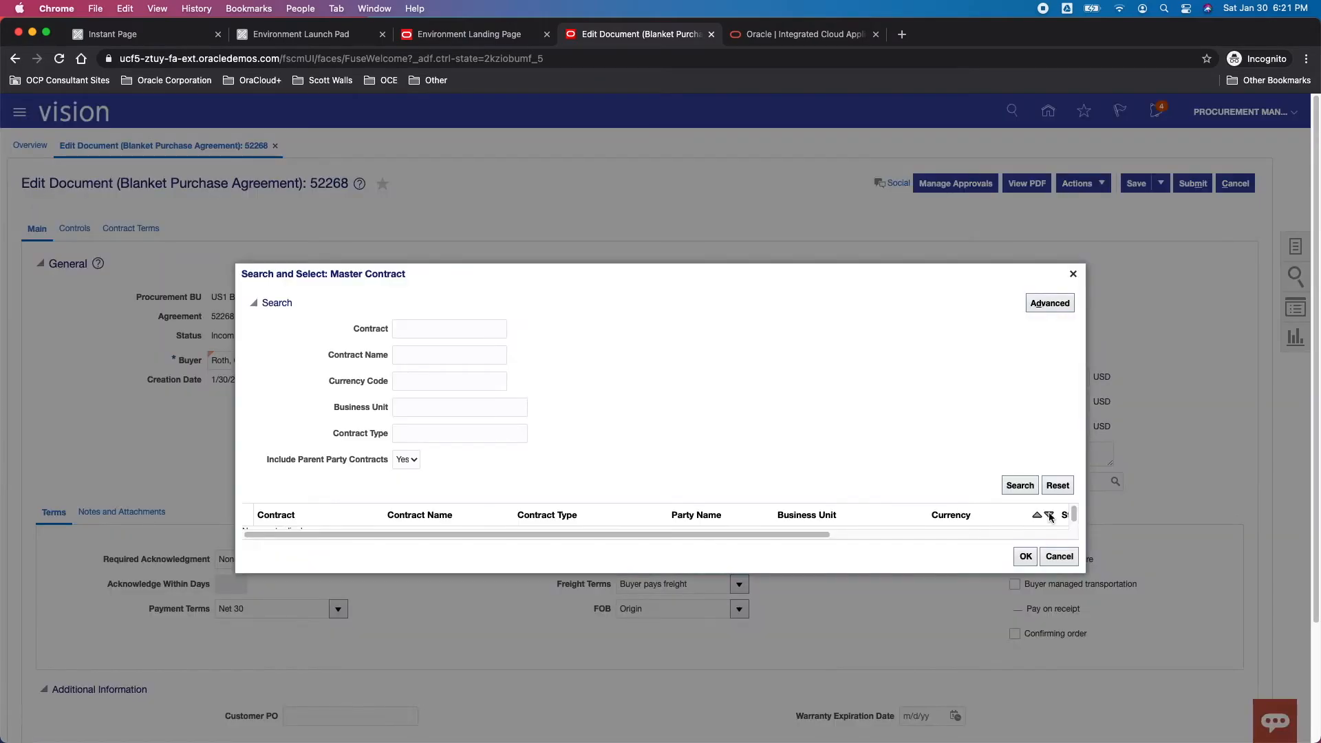
left_click(1019, 484)
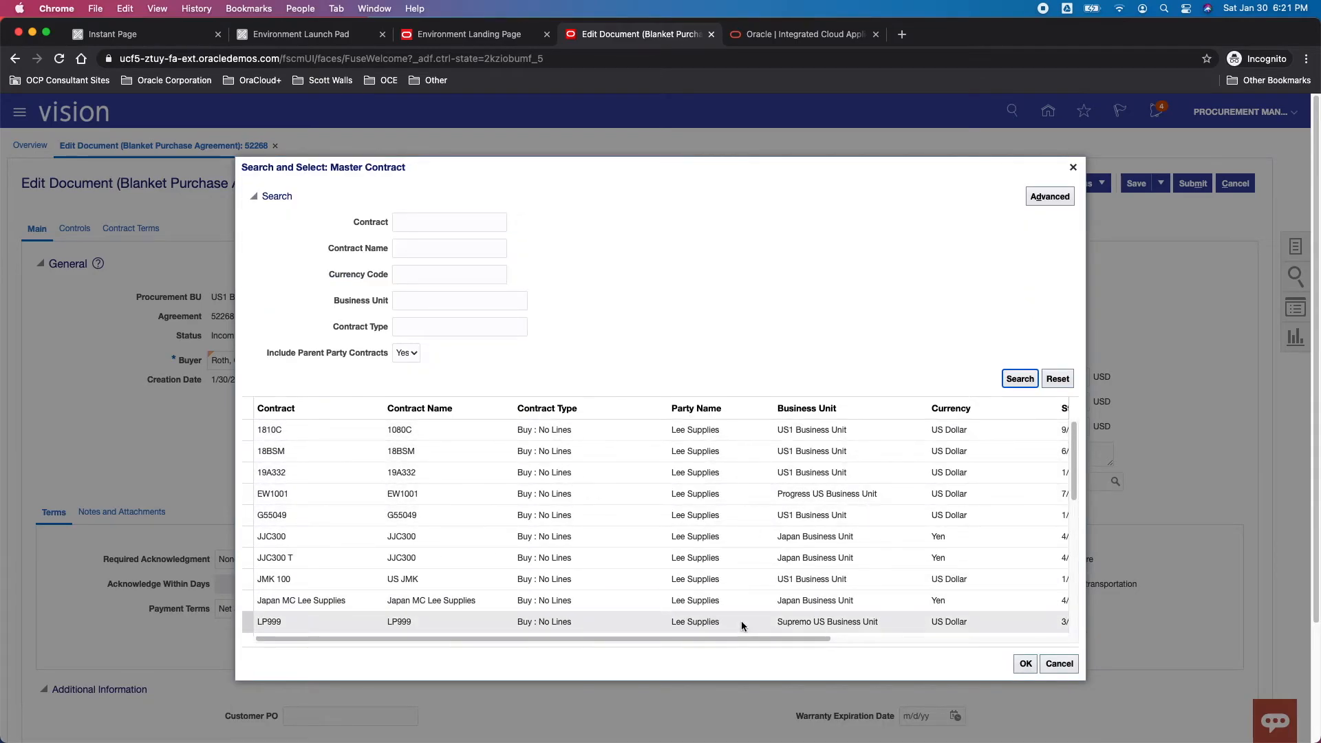
left_click(1059, 664)
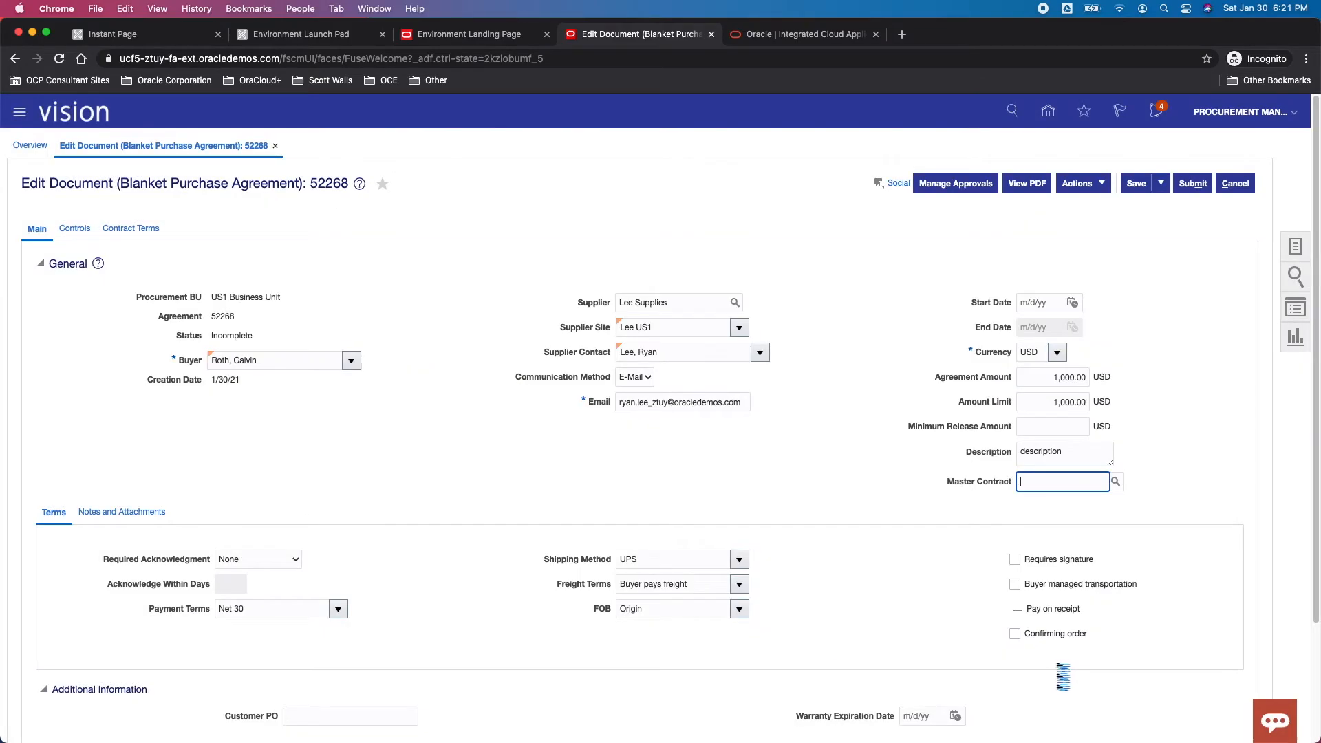
- Review the attachment categories offered under the agreement's notes and attachments, and cancel without attaching a file
scroll(1027, 637, "down", 3)
scroll(1027, 639, "down", 2)
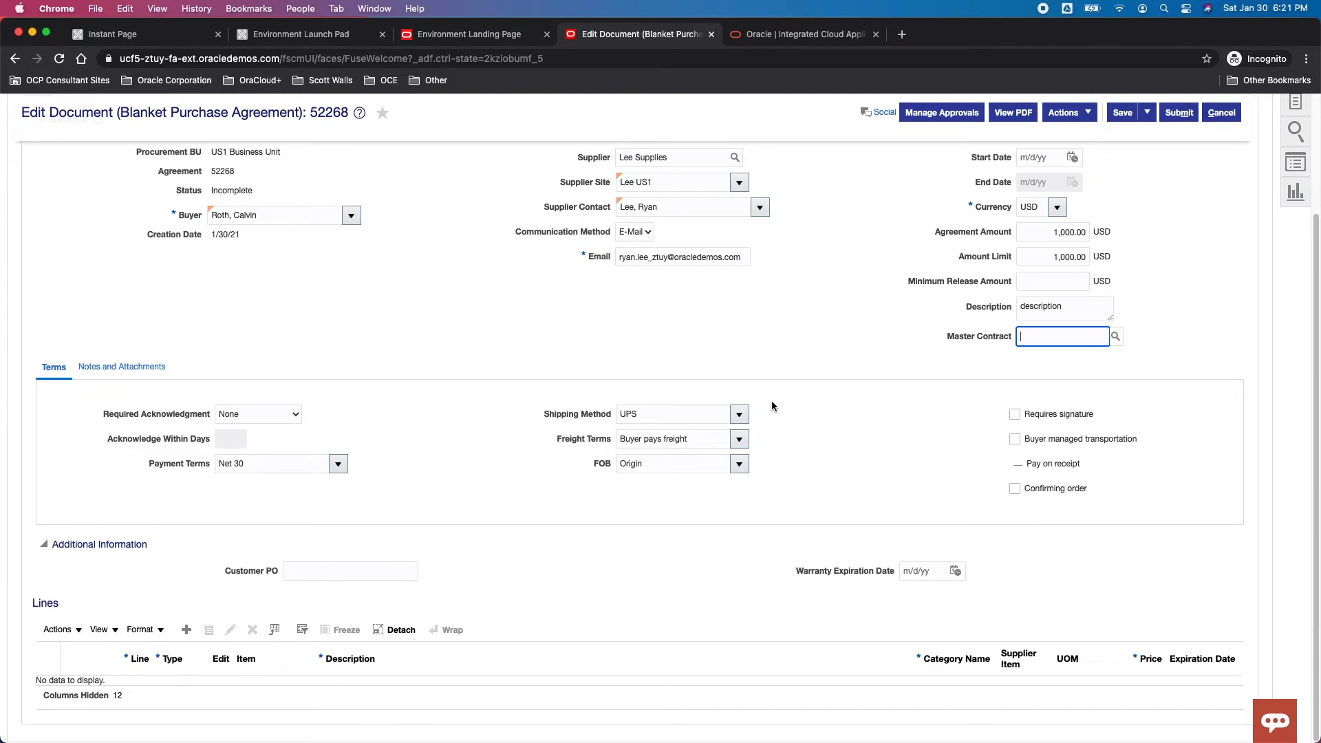
left_click(114, 369)
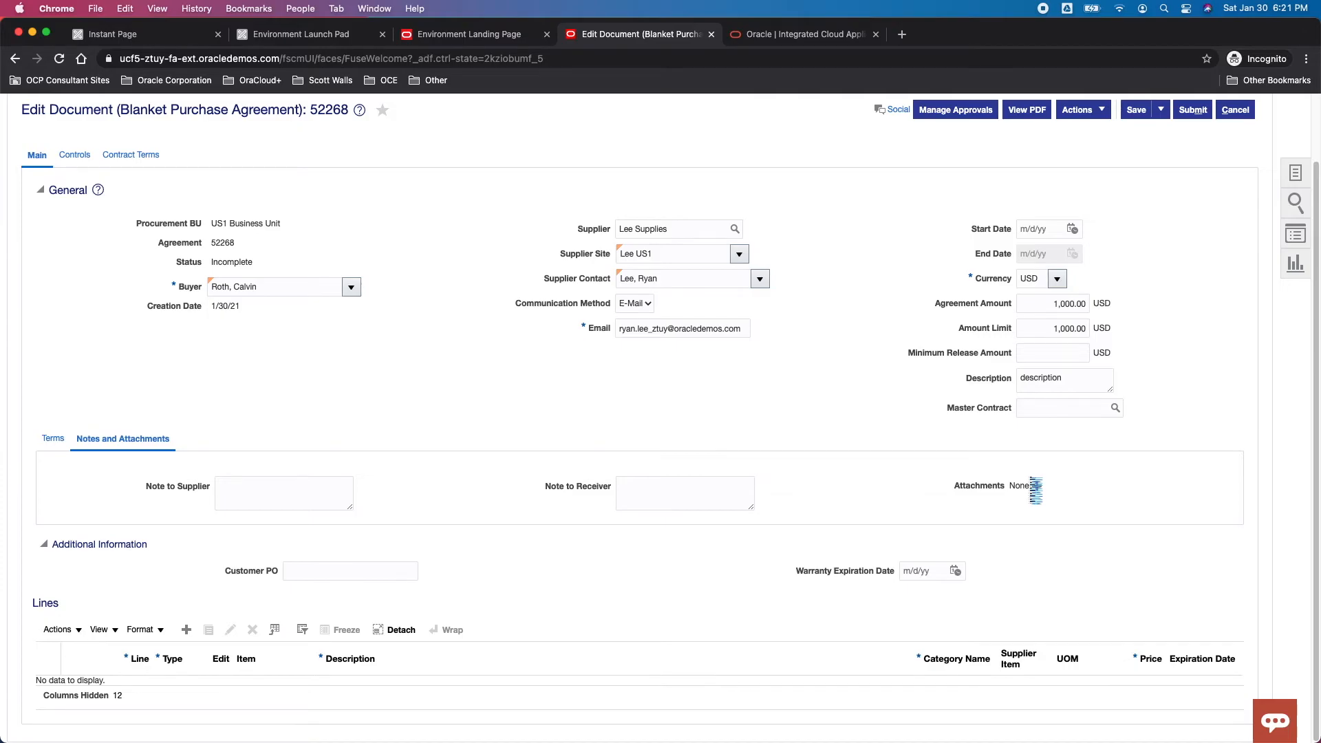
left_click(1036, 486)
left_click(461, 422)
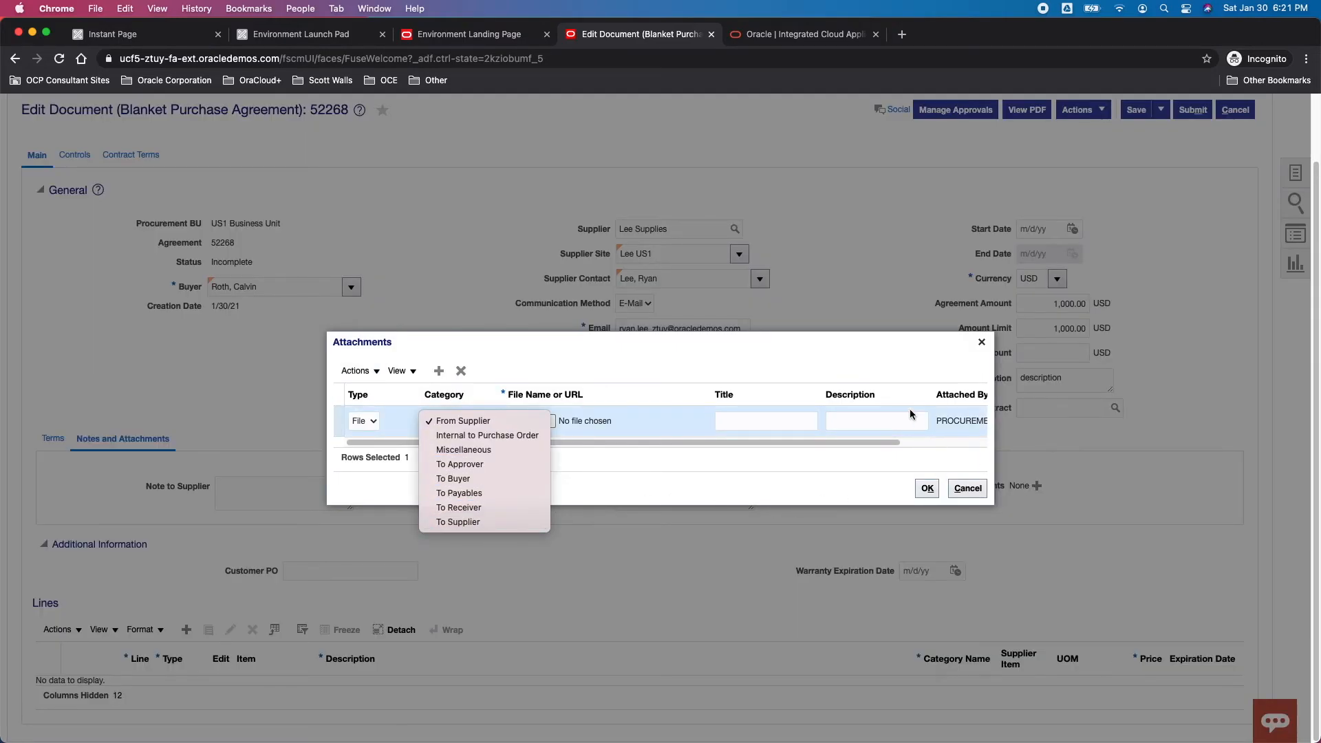
left_click(970, 490)
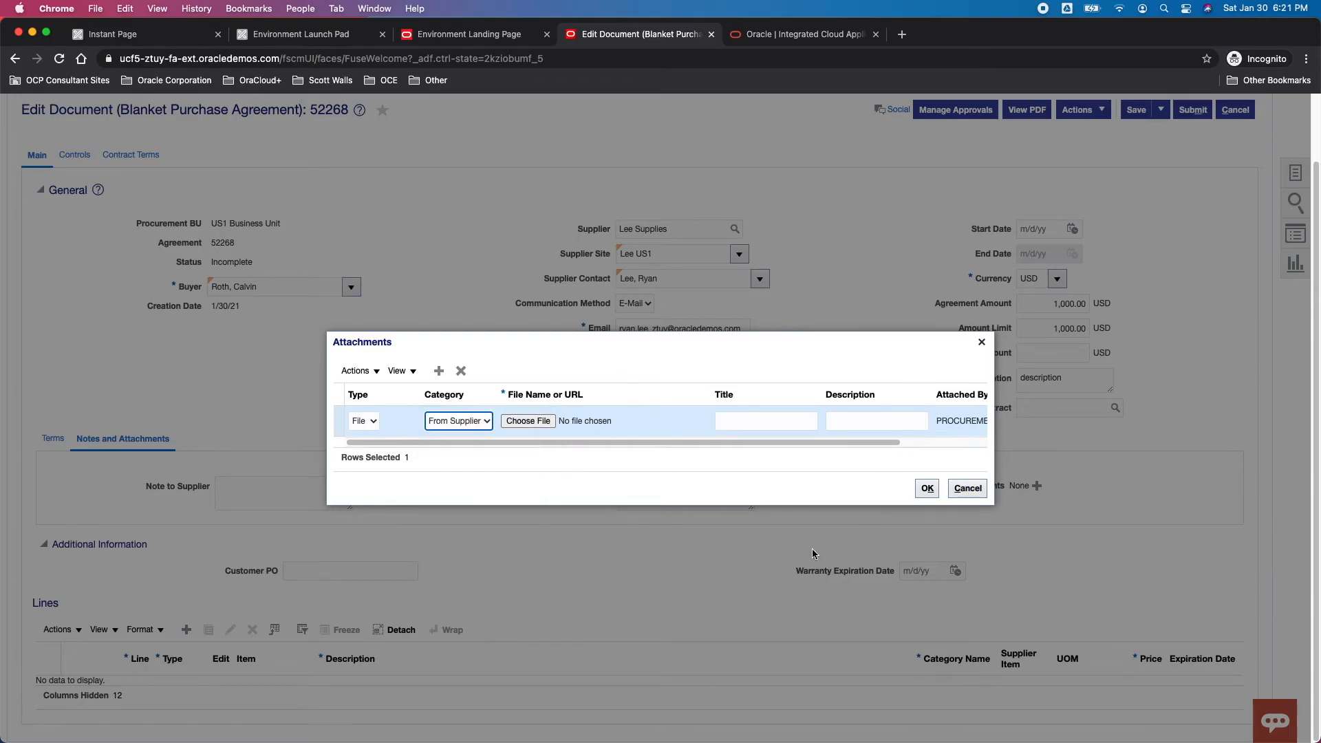
left_click(968, 489)
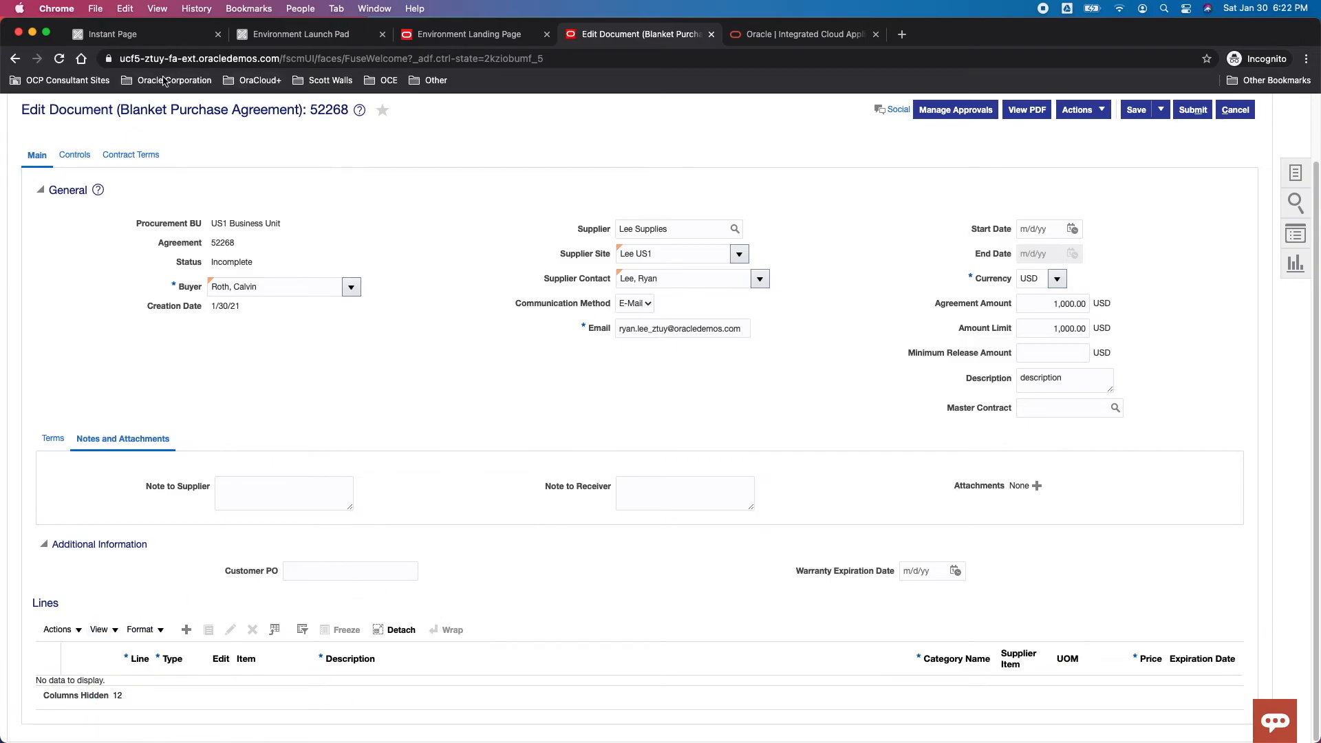
scroll(137, 104, "up", 2)
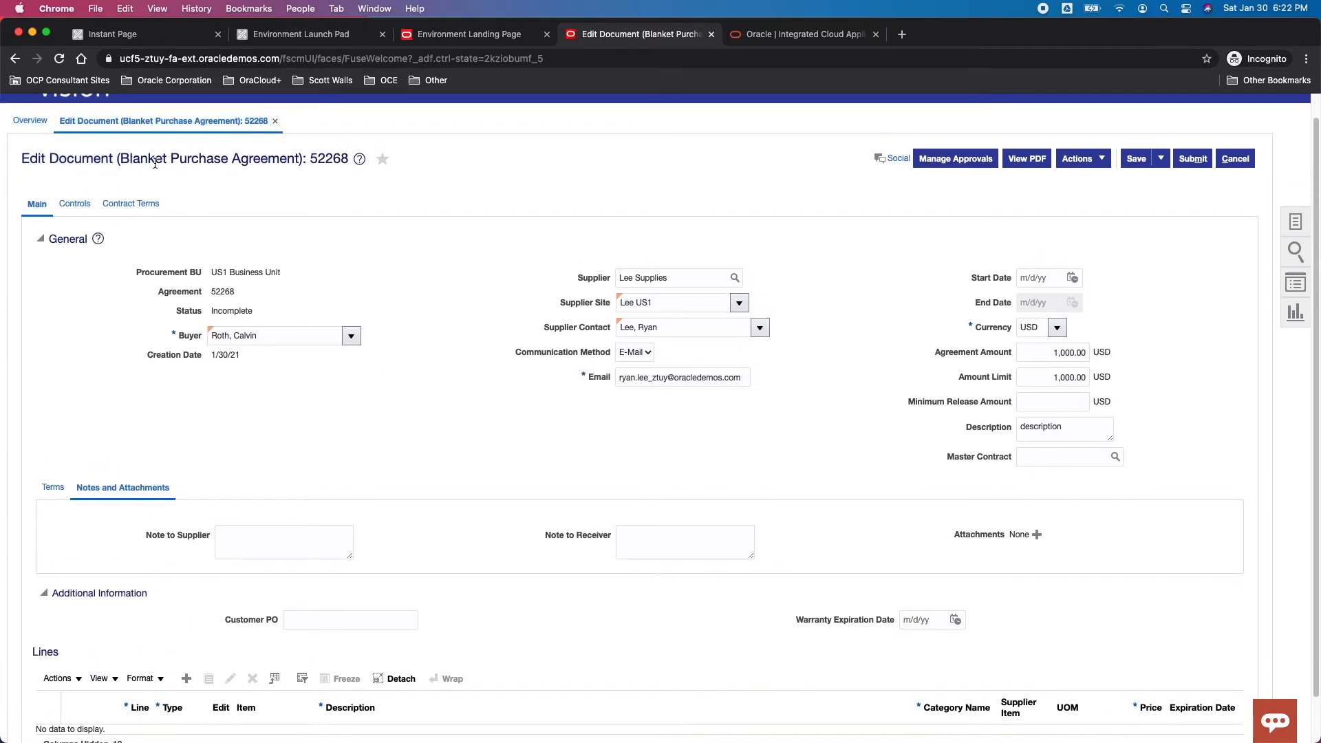
left_click_drag(155, 163, 249, 160)
scroll(332, 604, "down", 2)
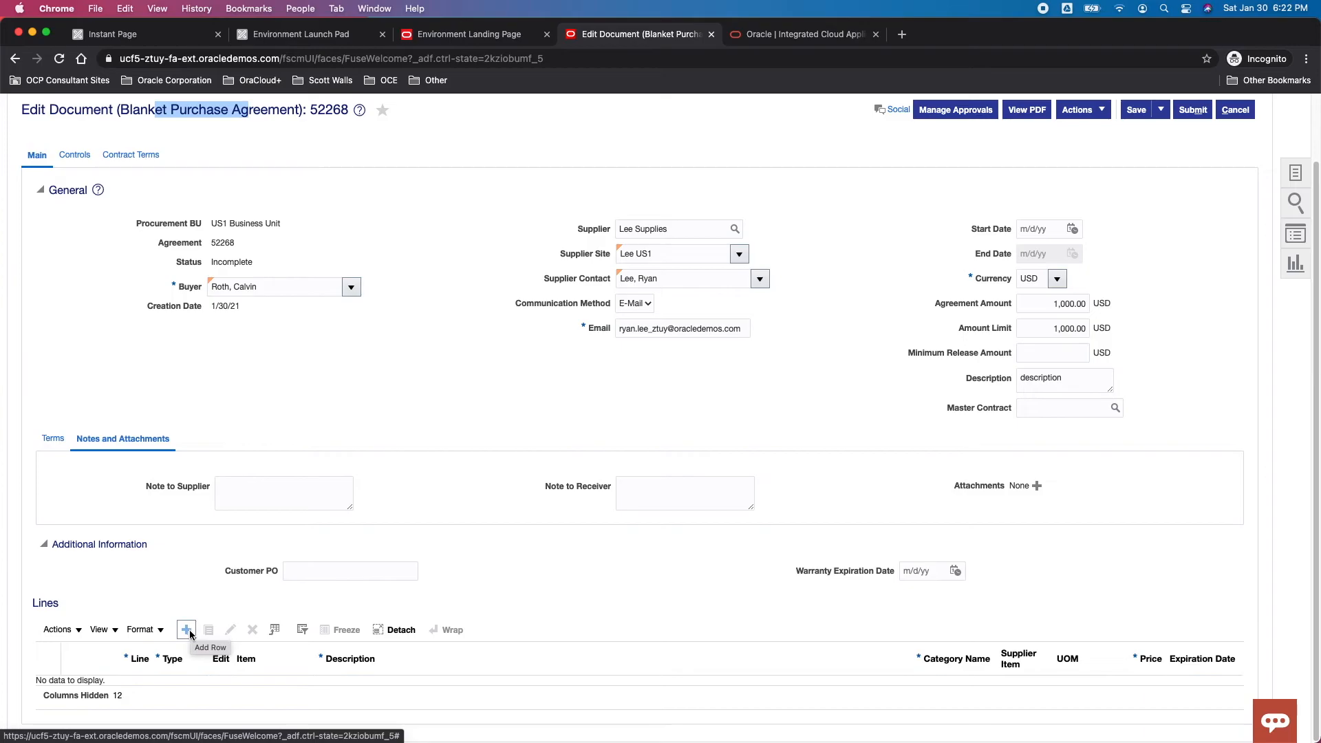
scroll(190, 634, "up", 2)
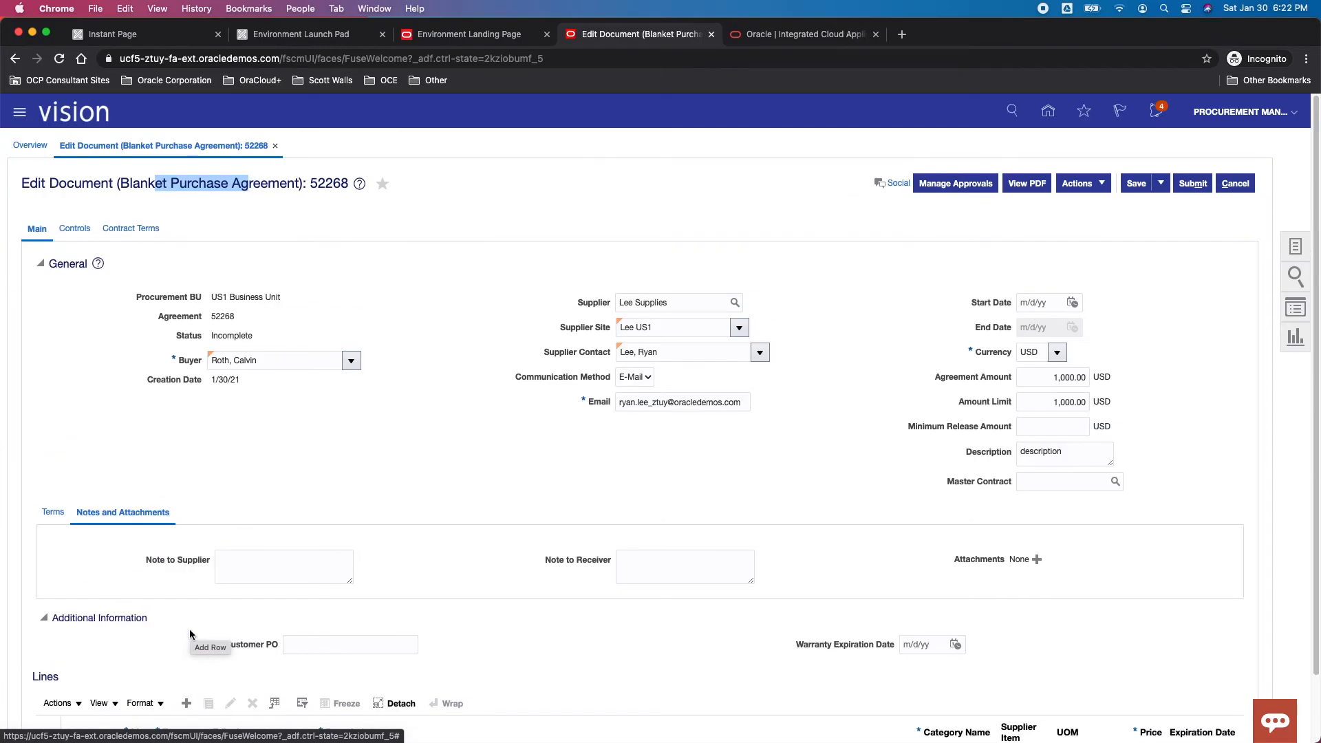
- Review the agreement's controls for business unit access, order processing, retroactive pricing and notifications
left_click(77, 229)
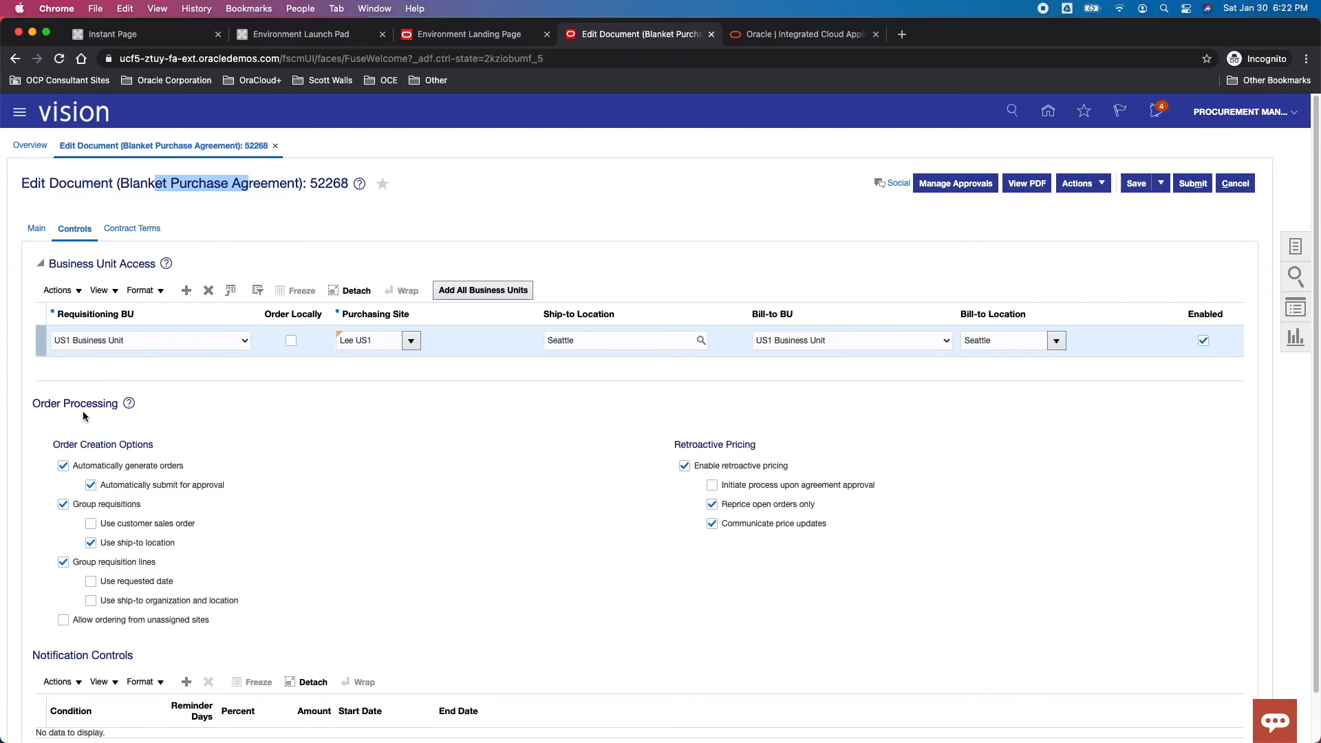
left_click_drag(31, 404, 121, 406)
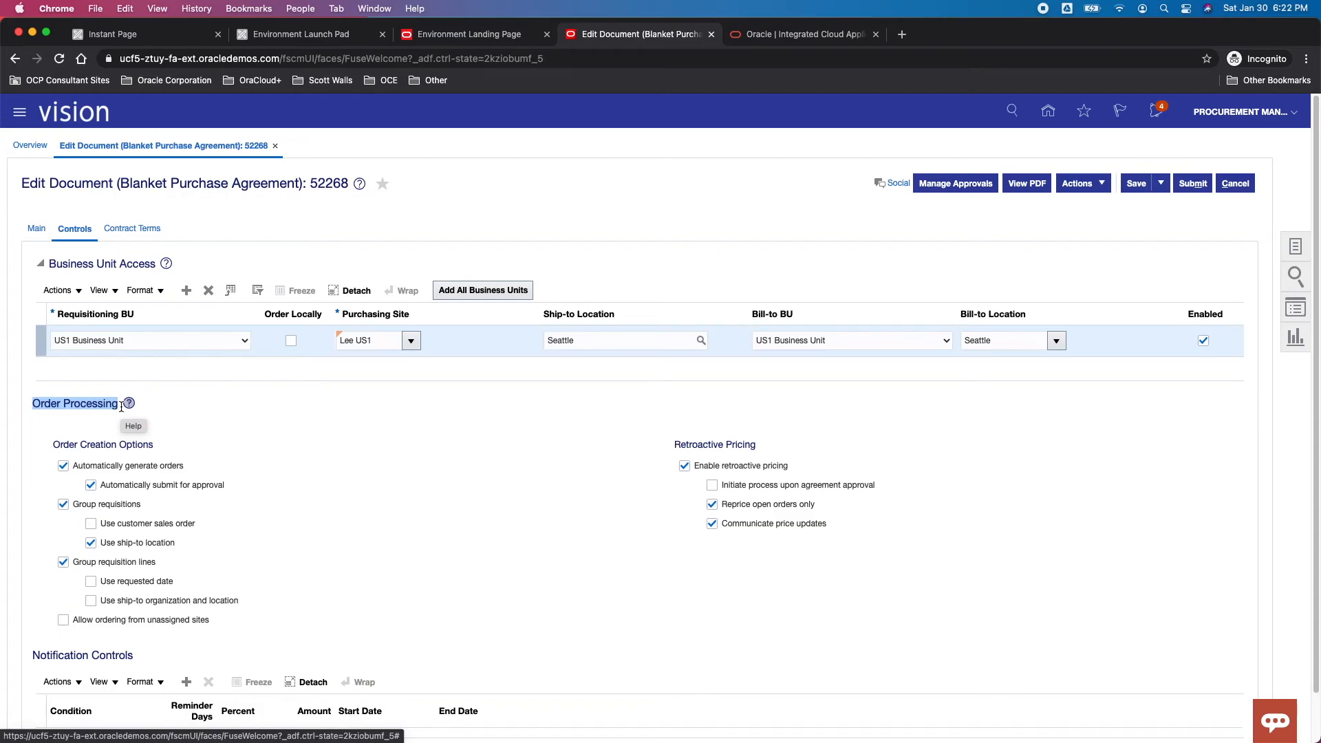
scroll(254, 530, "down", 2)
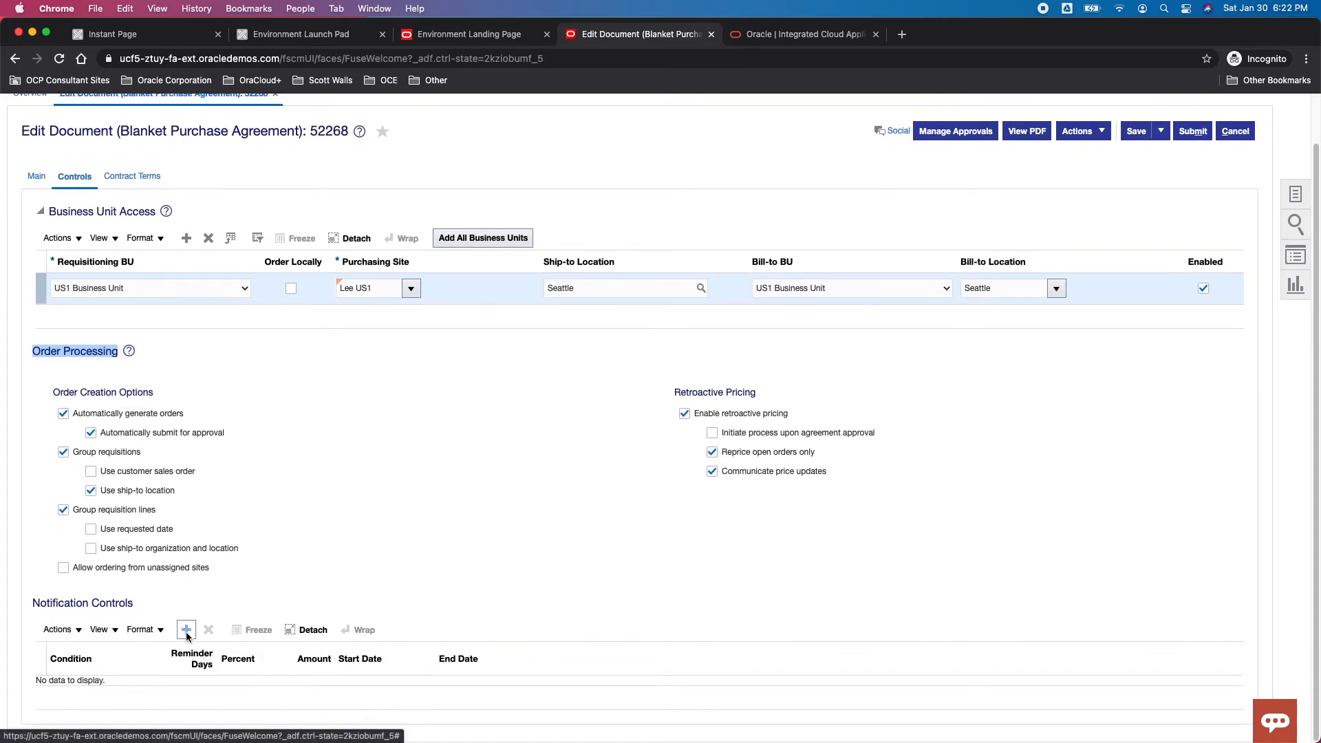
scroll(186, 638, "up", 2)
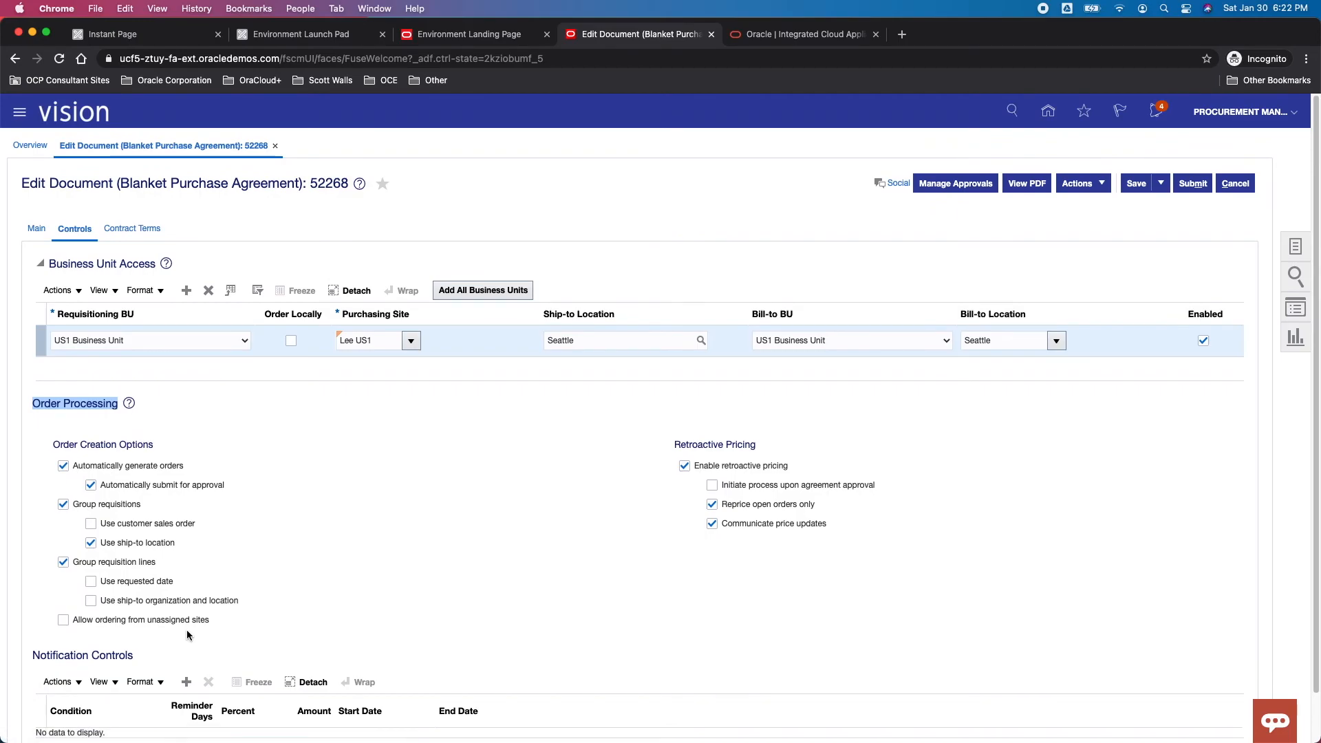
- Check the agreement's contract terms and return to its main details
left_click(447, 204)
left_click(121, 231)
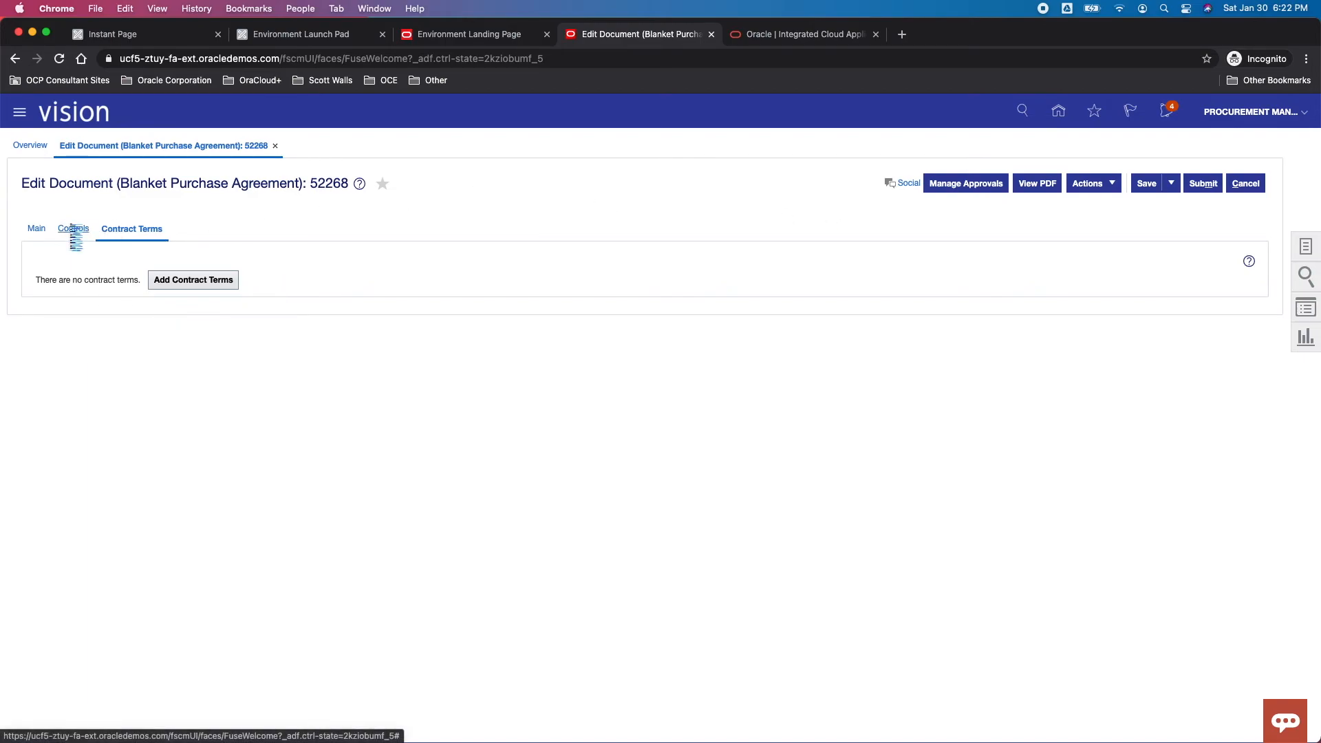
left_click(36, 229)
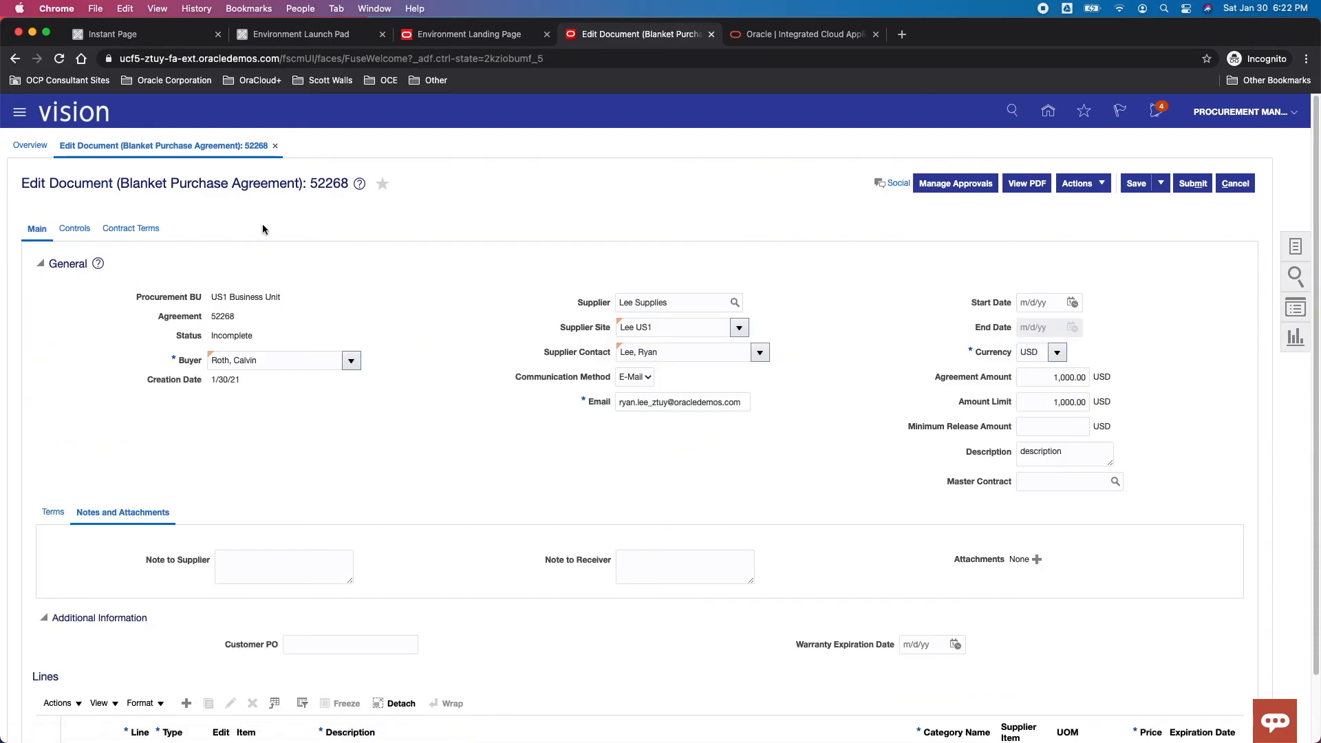